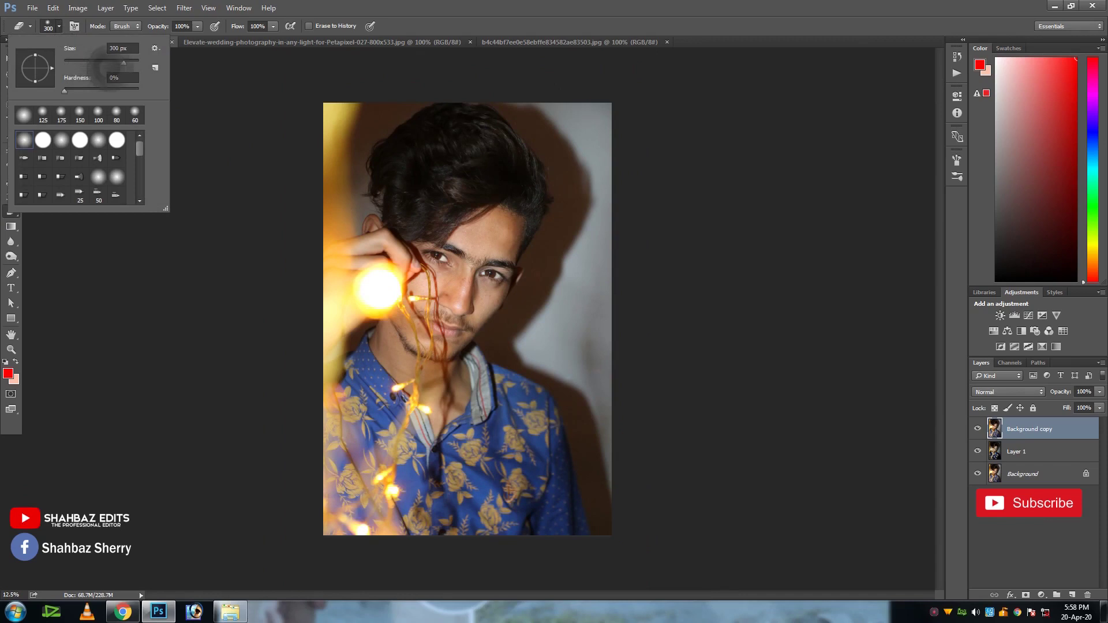
Erase the Background copy layer over the wall, hair, hand and shirt with a soft 1512 px eraser
left_click_drag(132, 61, 134, 62)
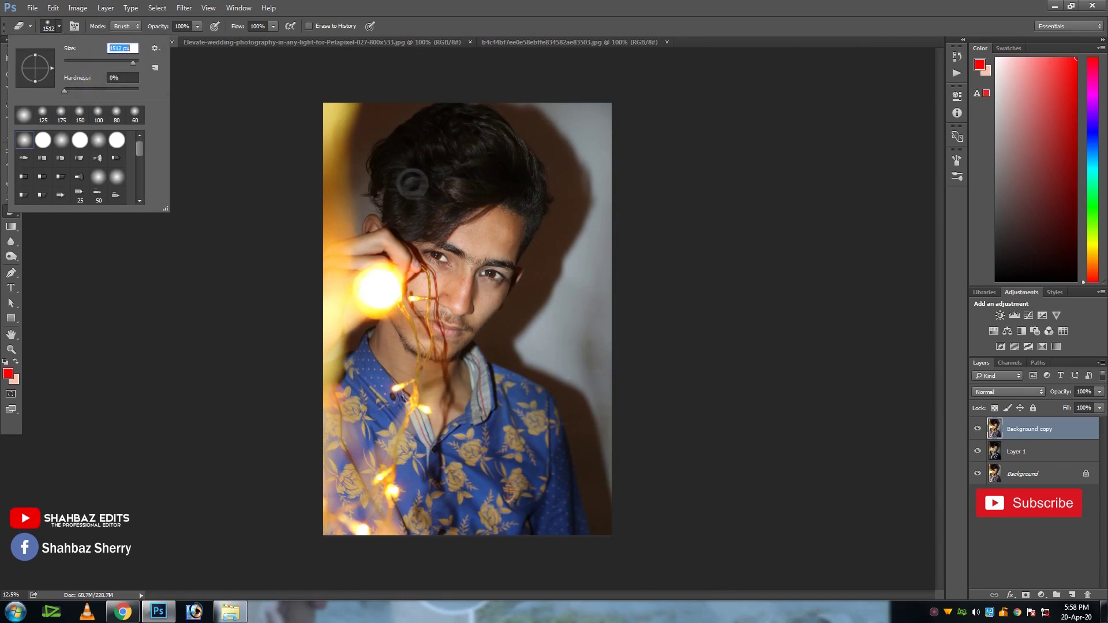
left_click(413, 189)
mouse_move(369, 151)
left_mouse_down()
mouse_move(348, 149)
mouse_move(341, 191)
mouse_move(358, 294)
mouse_move(346, 347)
mouse_move(376, 255)
mouse_move(404, 225)
left_mouse_up()
mouse_move(470, 144)
left_mouse_down()
mouse_move(527, 143)
mouse_move(530, 125)
mouse_move(601, 121)
mouse_move(582, 143)
mouse_move(561, 269)
mouse_move(555, 260)
mouse_move(599, 483)
mouse_move(586, 503)
mouse_move(385, 519)
mouse_move(433, 484)
mouse_move(363, 471)
mouse_move(378, 530)
left_mouse_up()
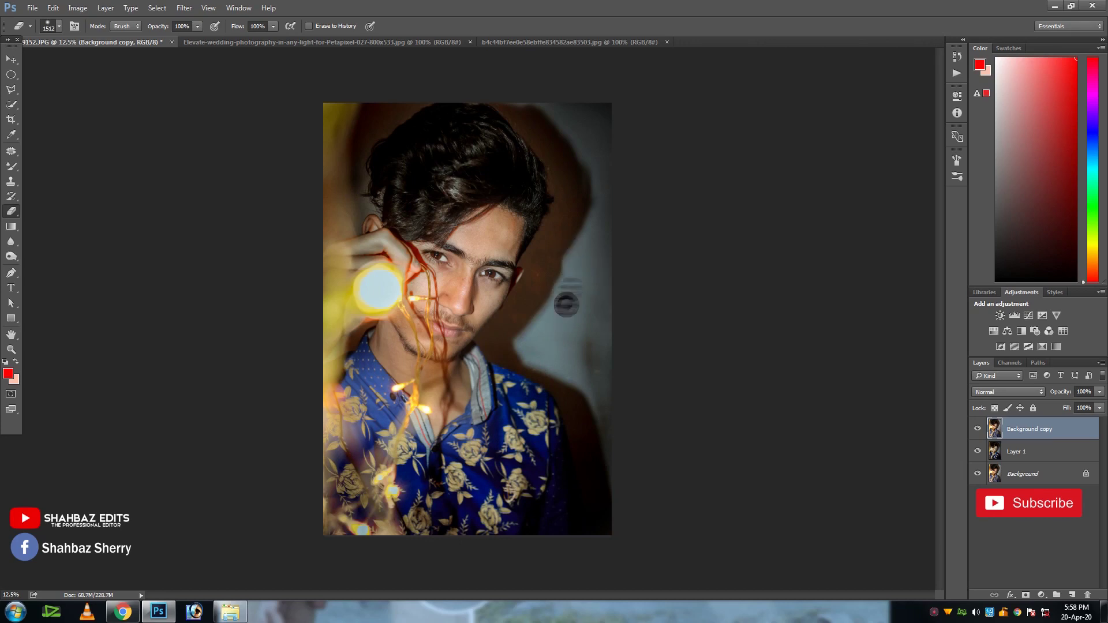
Enlarge the eraser to 2209 px and erase the remaining Background copy content over the face and string lights
left_click(51, 26)
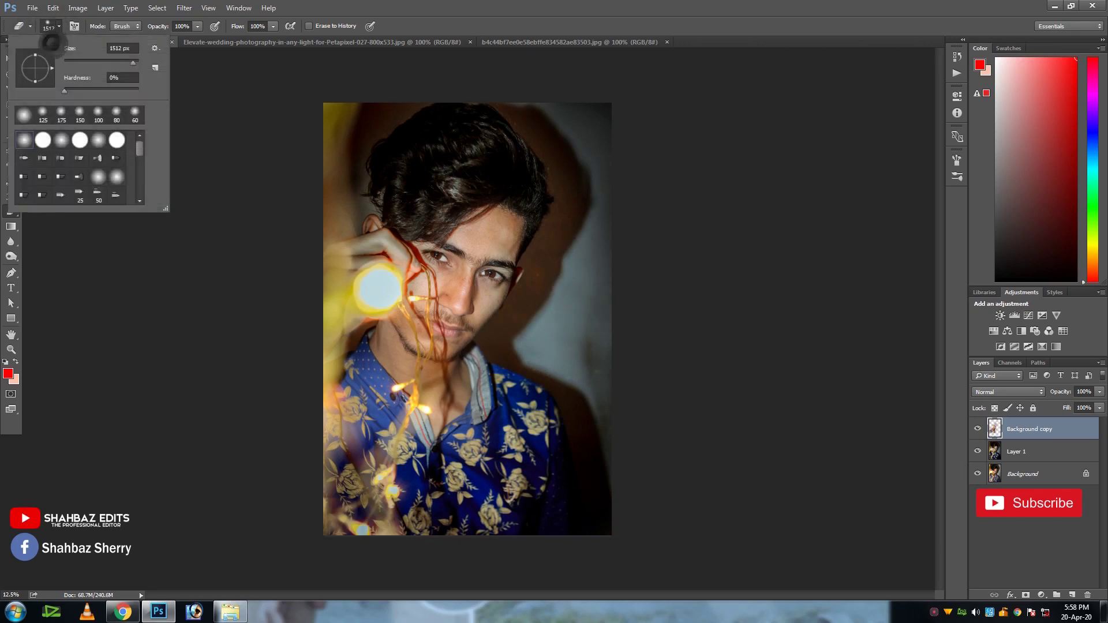
left_click(491, 210)
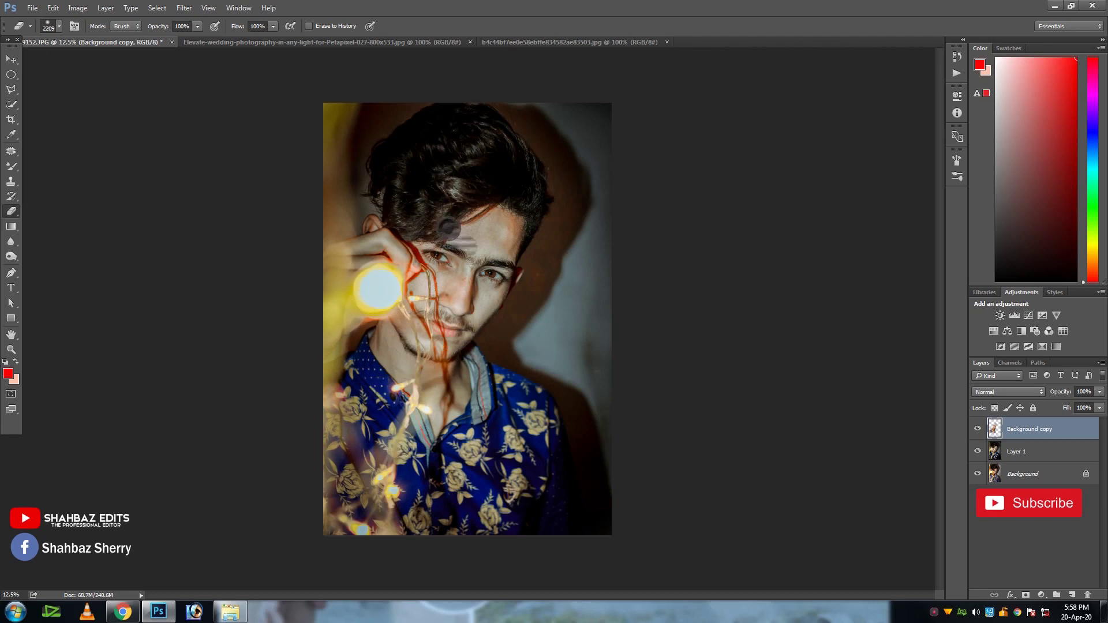
left_click_drag(352, 333, 228, 263)
Merge all visible layers into one
left_click(53, 8)
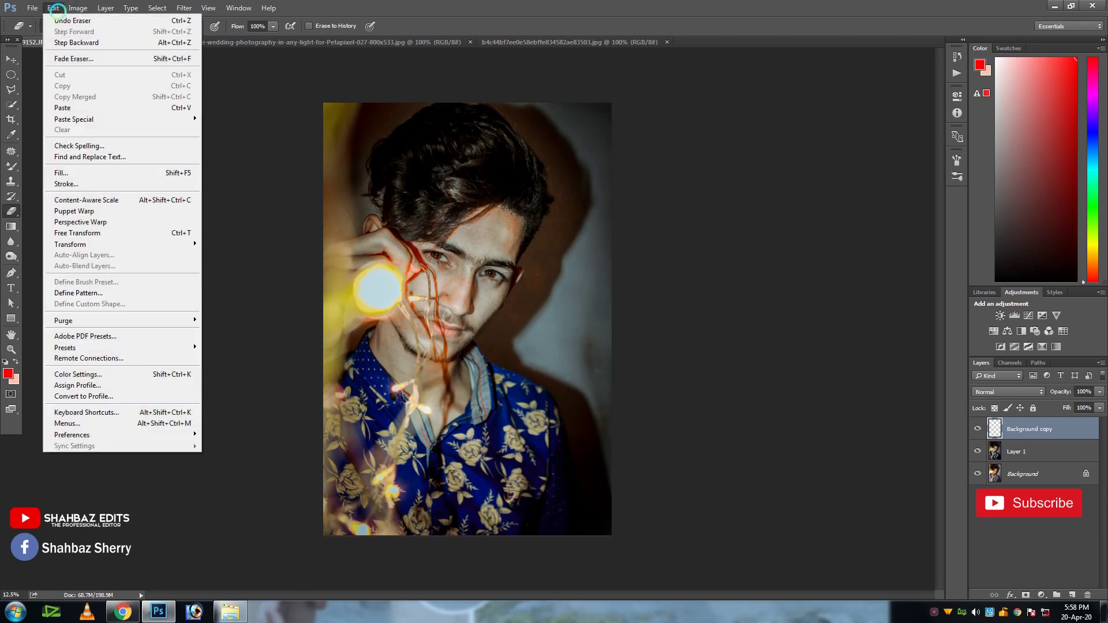
mouse_move(71, 8)
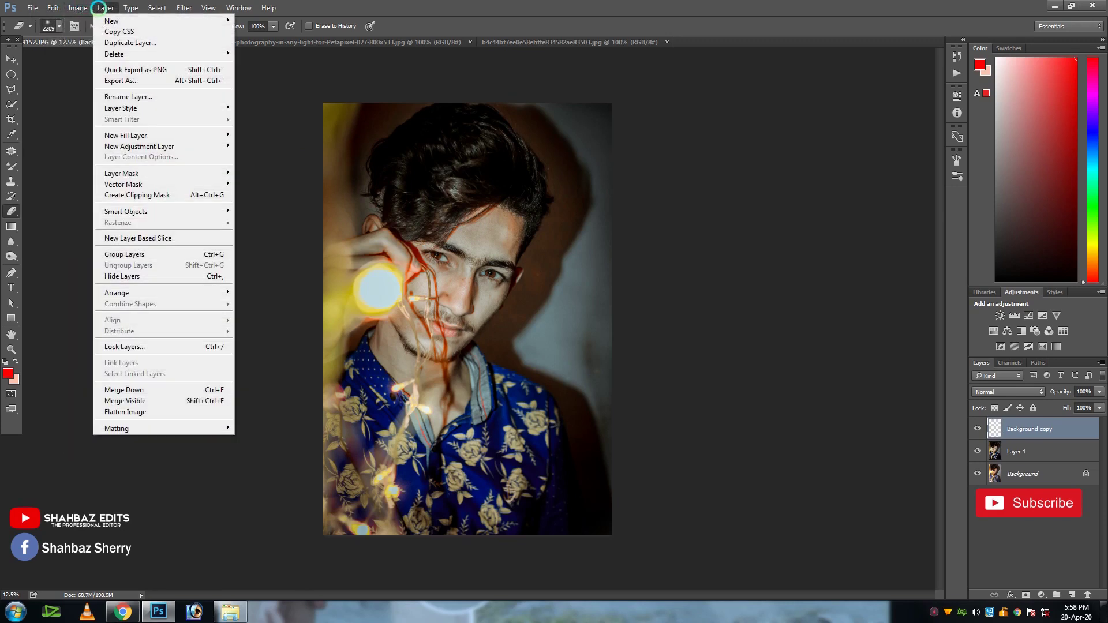
left_click(202, 401)
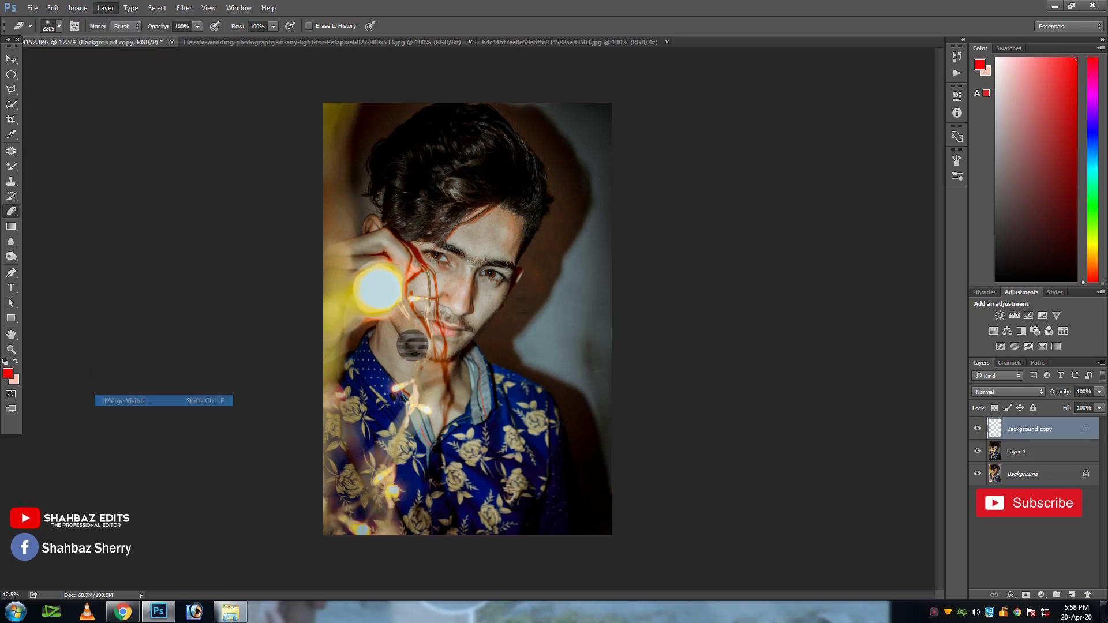
Smooth the outer edge of the unobstructed cheek down toward the mouth with a 150 px Mixer Brush
key("ctrl+plus")
key("ctrl+plus")
key("ctrl+plus")
key("ctrl+plus")
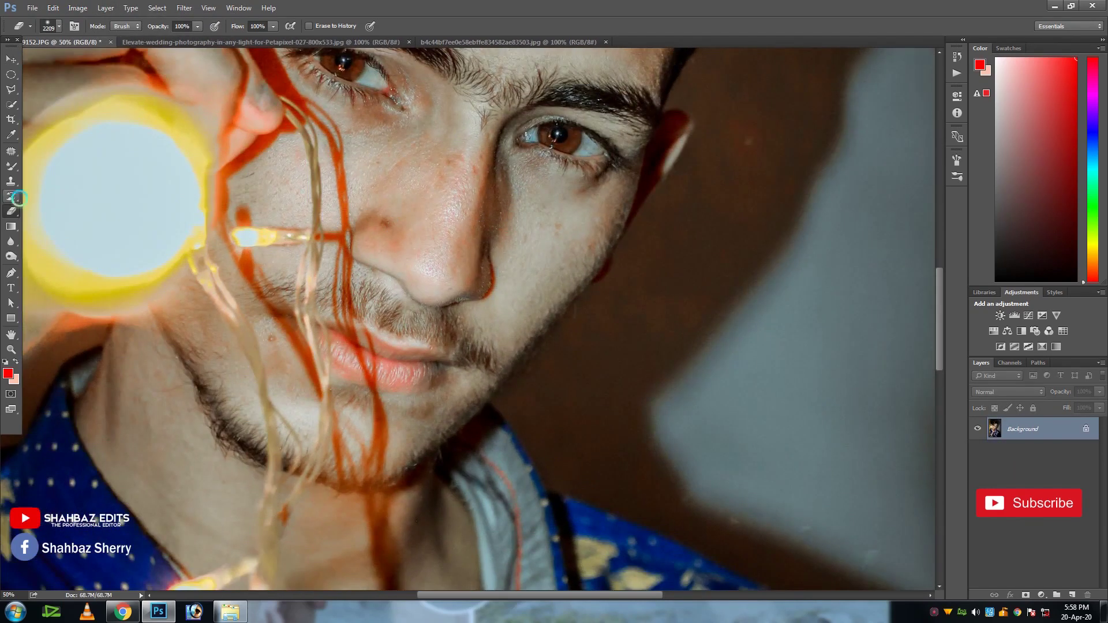
left_click(11, 166)
left_click_drag(561, 260, 585, 238)
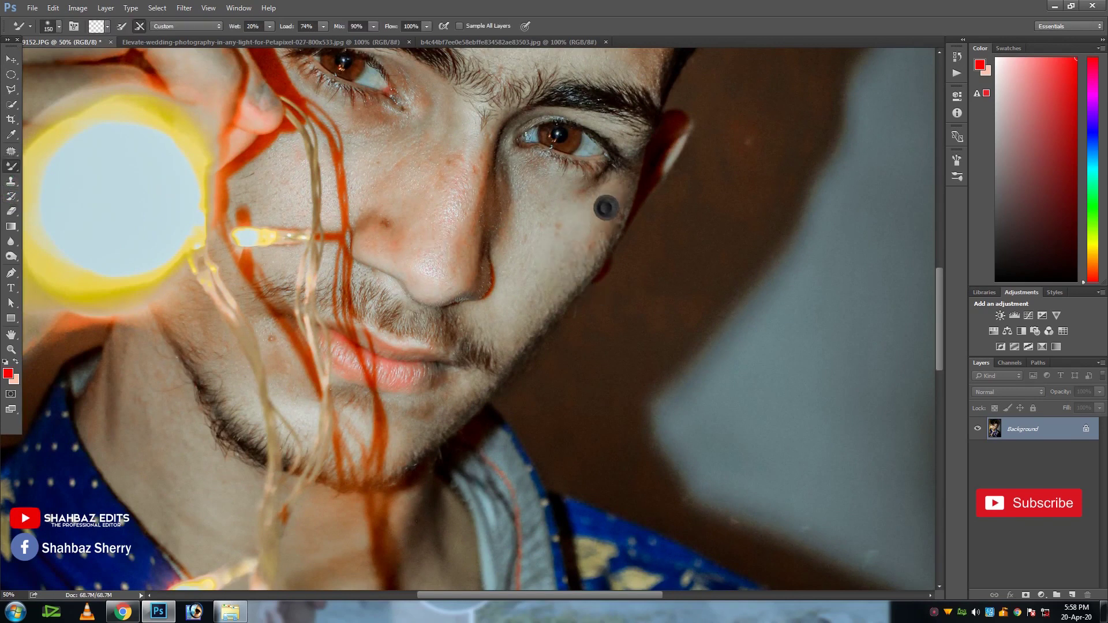
mouse_move(596, 236)
left_mouse_down()
mouse_move(619, 183)
mouse_move(579, 266)
mouse_move(598, 233)
mouse_move(508, 347)
mouse_move(511, 310)
left_mouse_up()
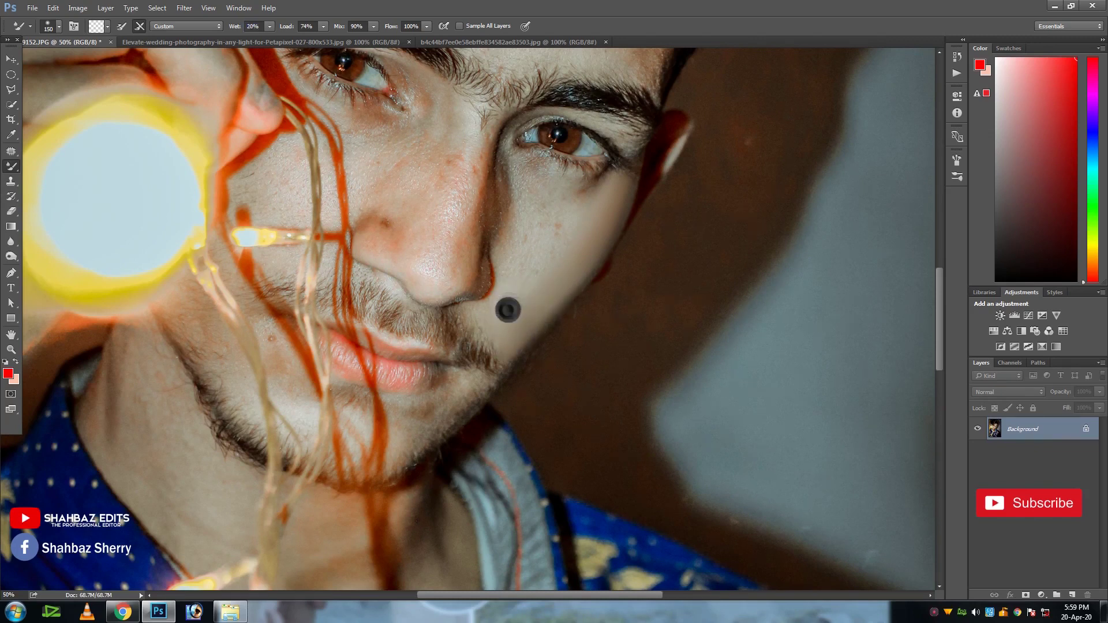
Smooth the rest of that cheek below the eye with the Mixer Brush enlarged to 200 and 250 px
key("bracketright")
key("bracketright")
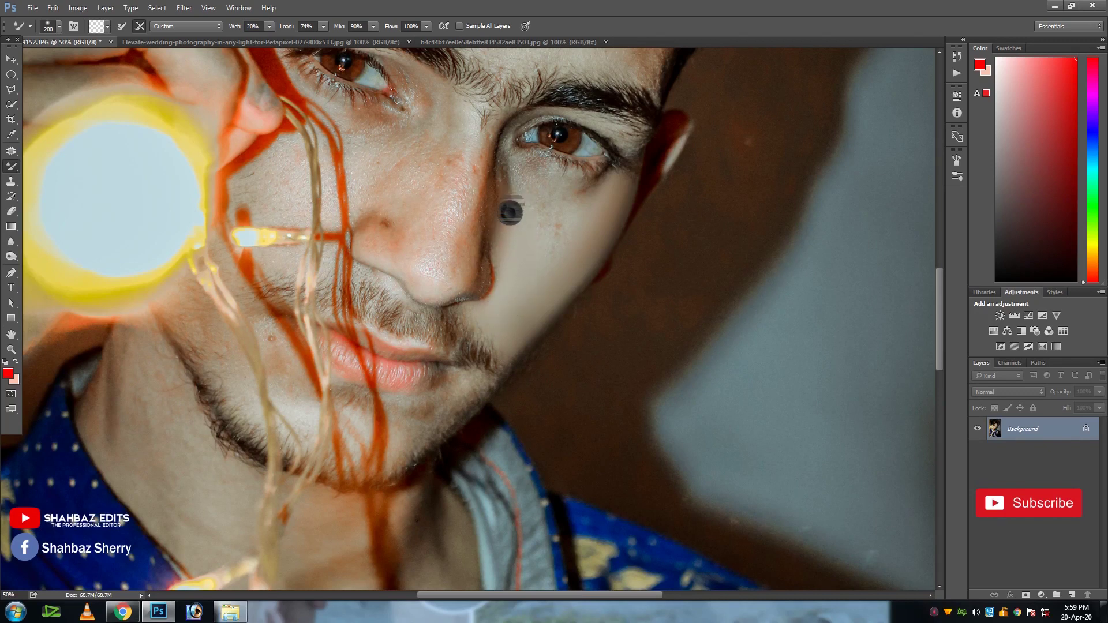
key("bracketright")
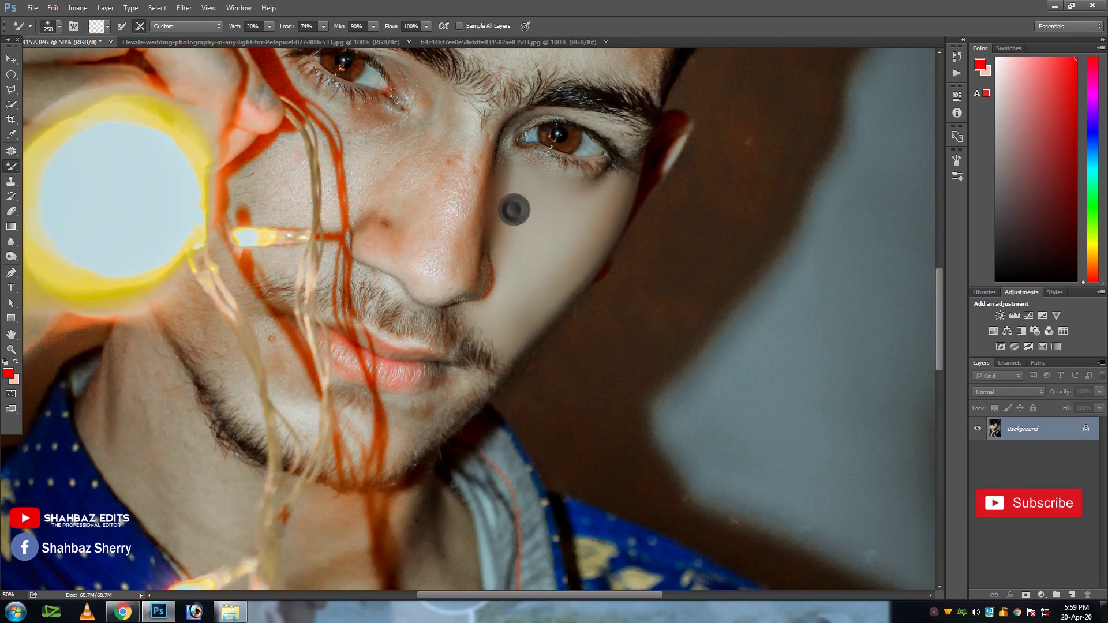
Smooth the nose bridge with a 150 px Mixer Brush and the nose tip and nostril edge with 80 px
key("bracketleft")
key("bracketleft")
key("bracketleft")
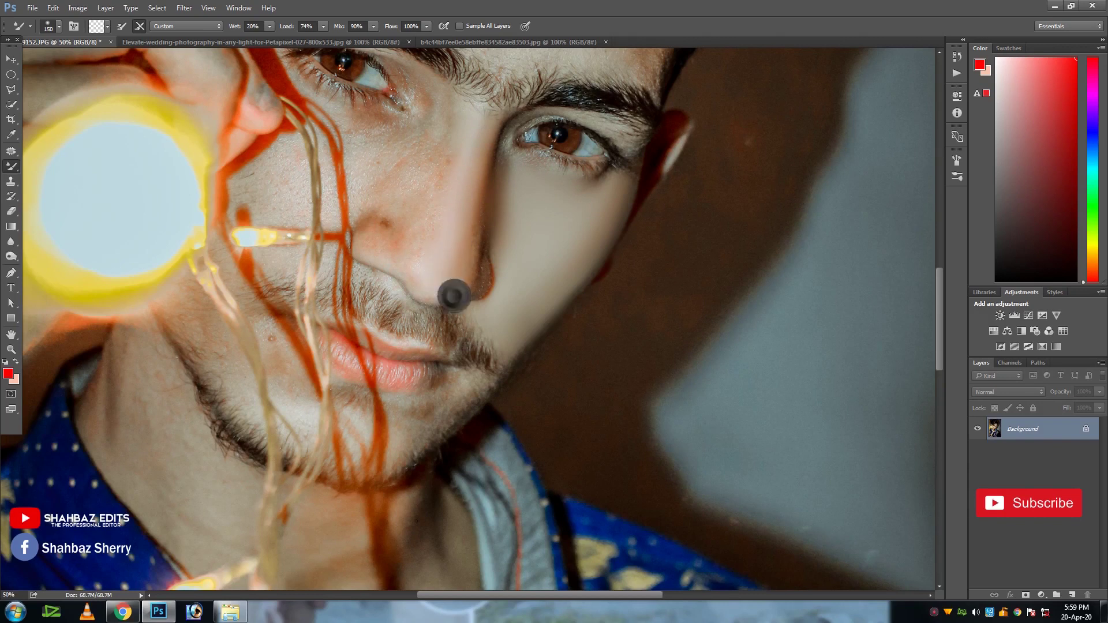
key("ctrl+plus")
key("ctrl+plus")
key("bracketleft")
key("bracketleft")
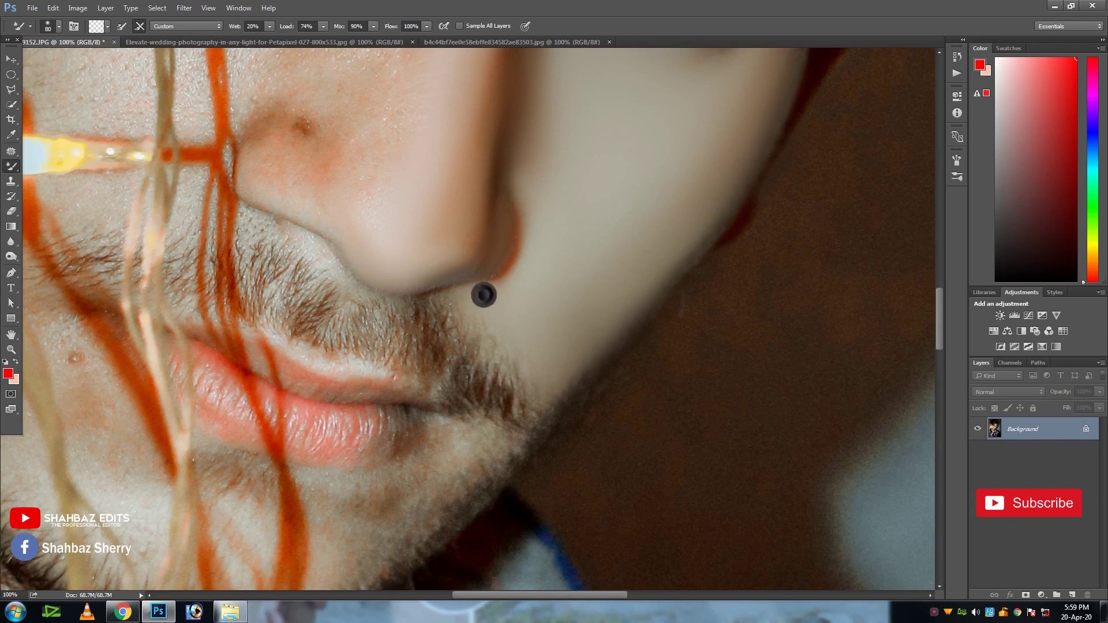
Blend the skin between the nose bridge and the inner corner of the unobstructed eye, reducing the Mixer Brush to 90 px
left_click_drag(400, 162, 463, 295)
scroll(464, 263, "down", 1)
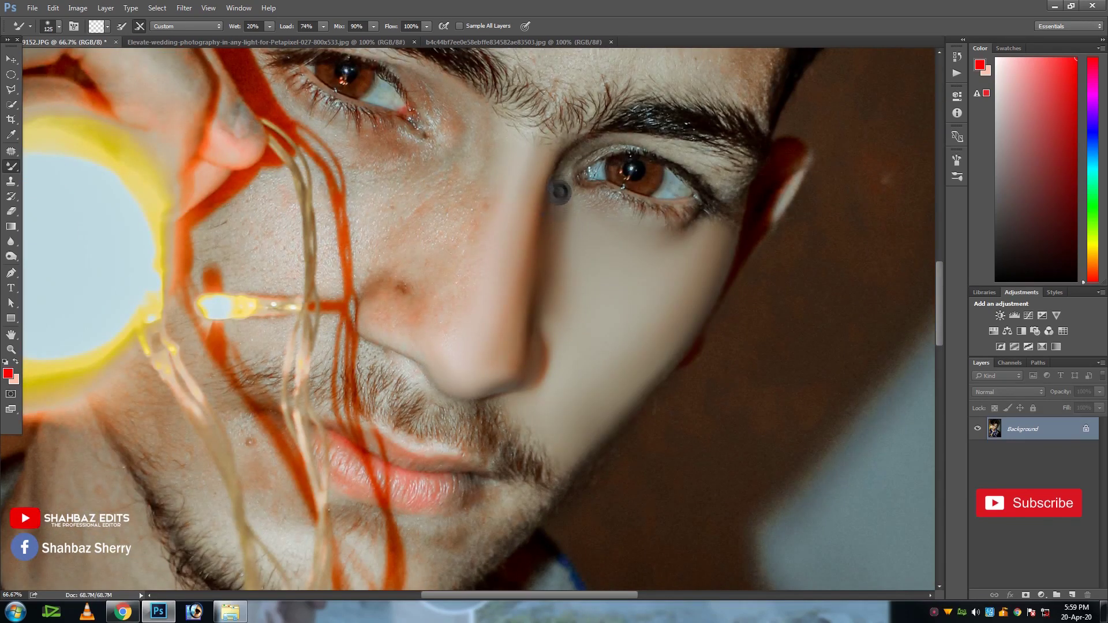
key("bracketleft")
key("bracketleft")
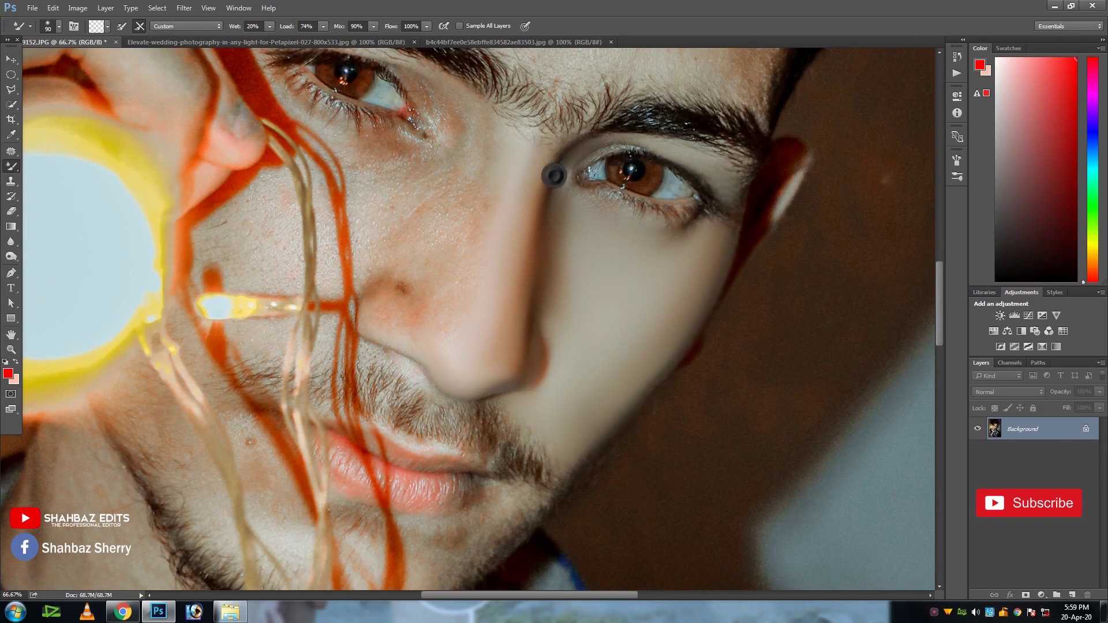
Smooth the side of the nose facing the glowing light with a 200 px Mixer Brush
key("bracketright")
key("bracketright")
key("bracketright")
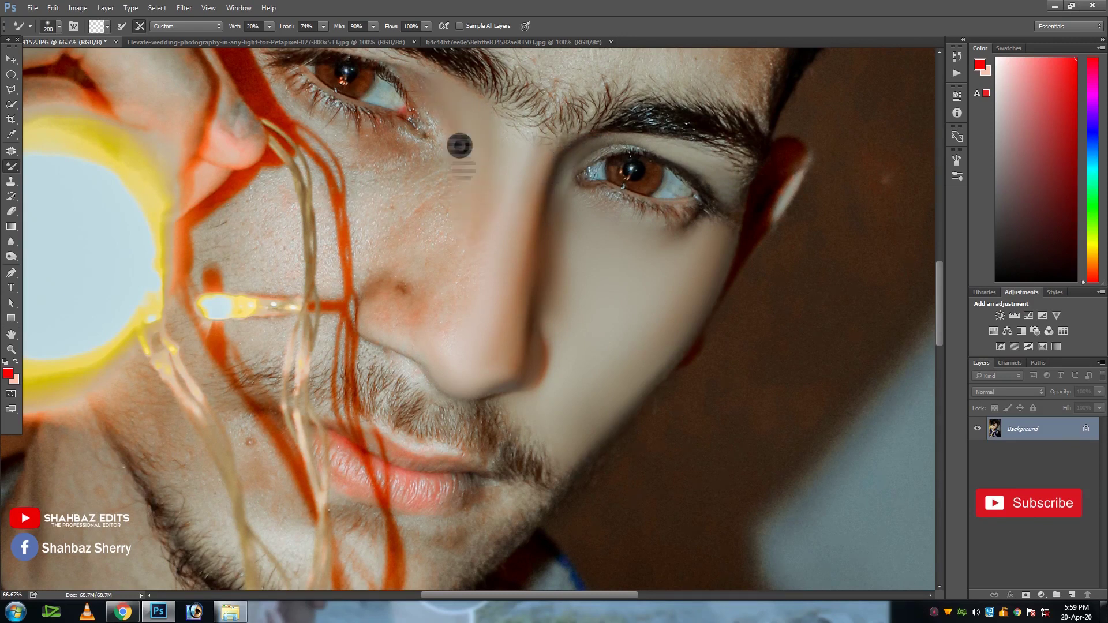
key("bracketright")
key("bracketright")
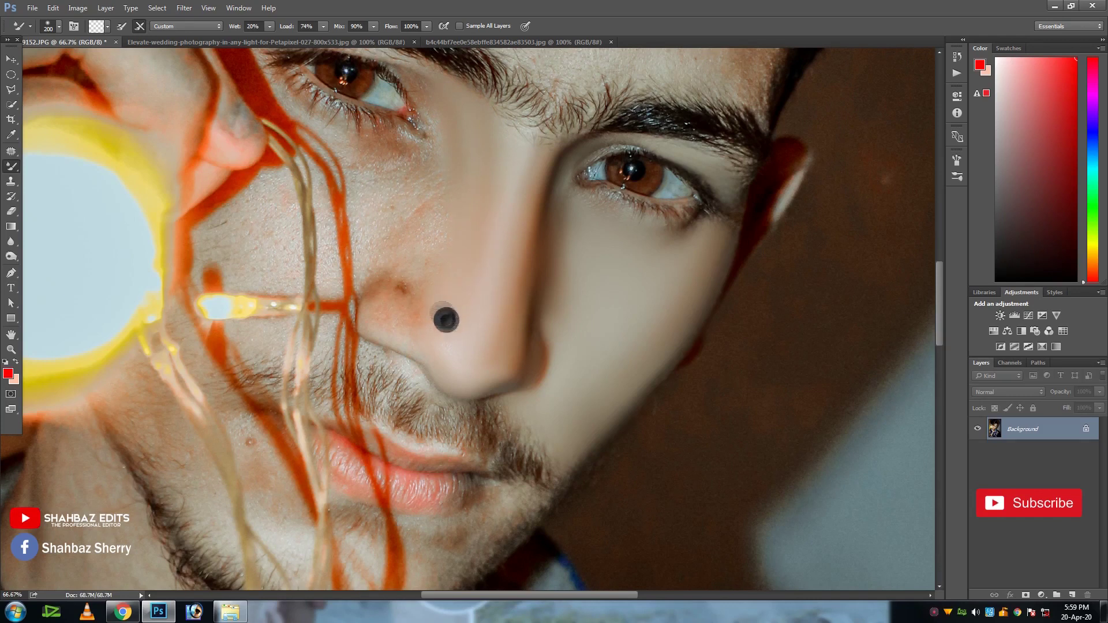
Smooth the blemished nostril with a 150 px Mixer Brush, plus the adjoining cheek beneath the eye nearest the hand
key("bracketleft")
key("bracketleft")
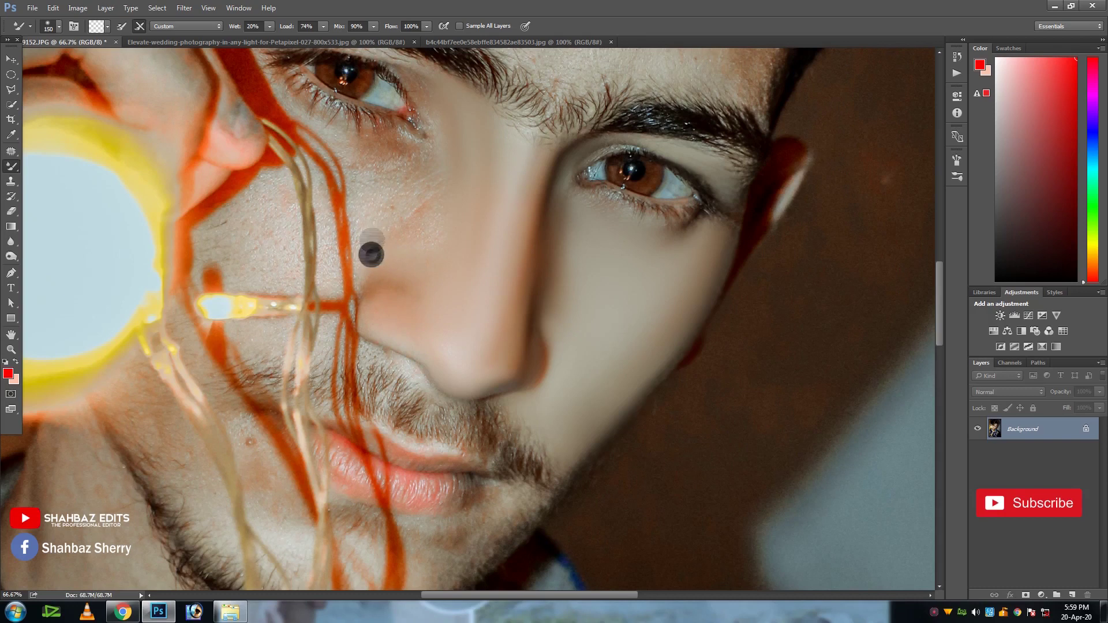
key("bracketright")
key("bracketright")
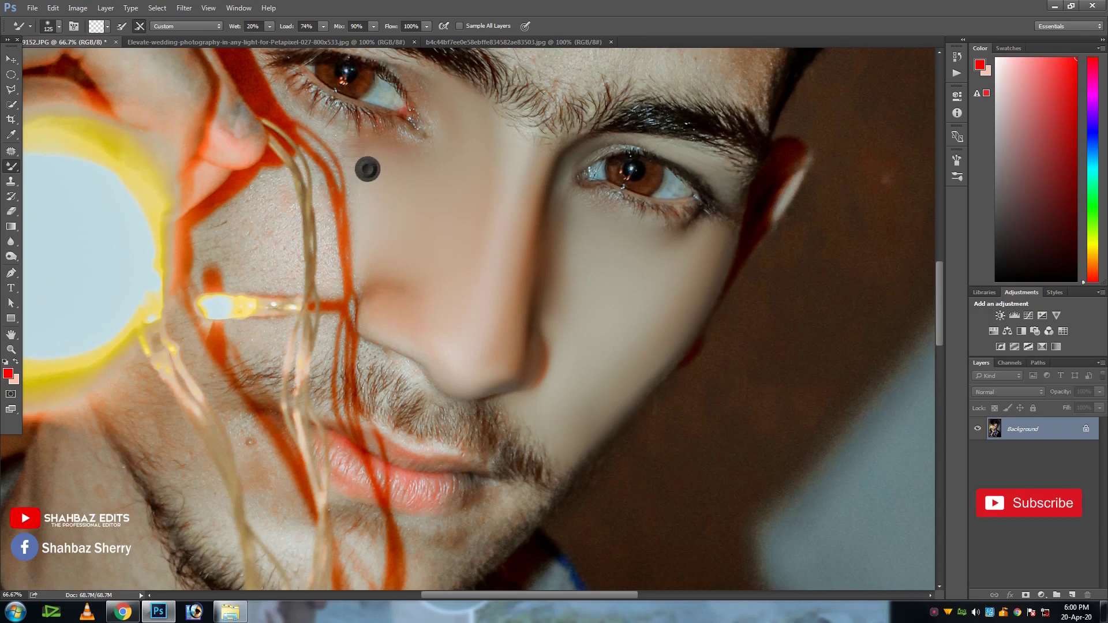
Smooth the cheek patches between and beside the light wires, starting with a 70 px Mixer Brush and enlarging it for wider areas
key("bracketleft")
key("bracketleft")
key("bracketleft")
key("bracketleft")
key("bracketleft")
key("bracketleft")
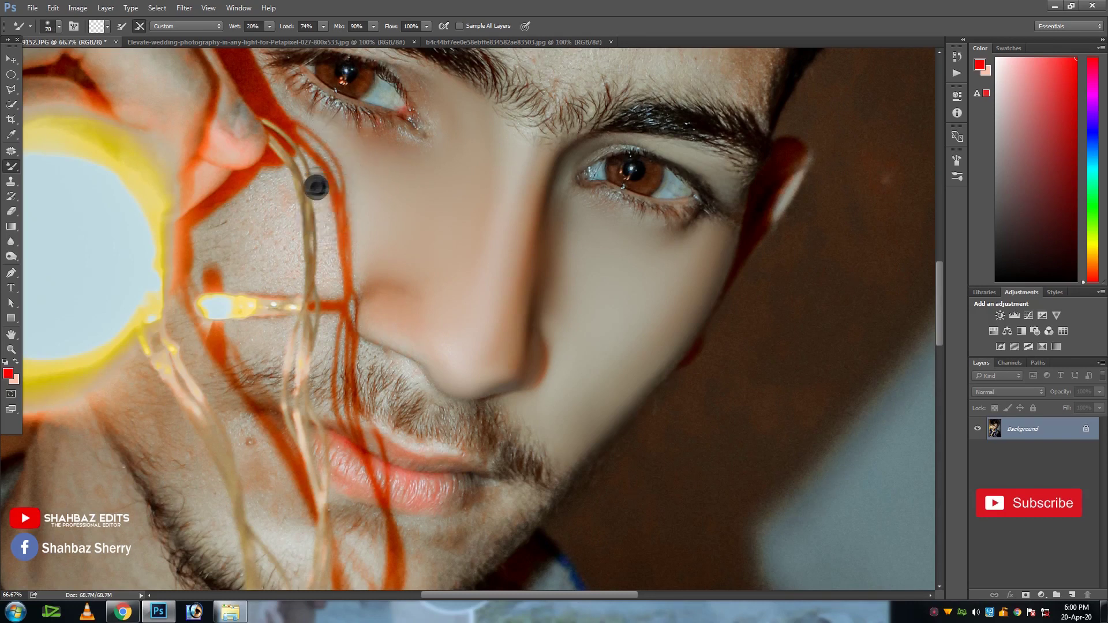
key("bracketright")
key("bracketright")
key("bracketright")
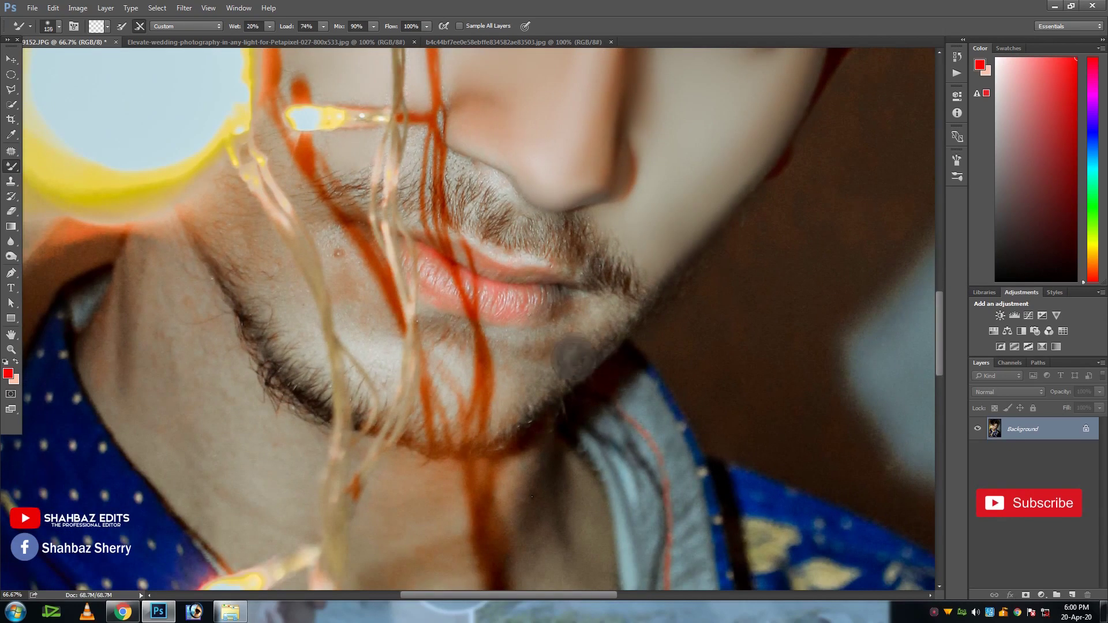
Smooth the chin below the exposed mouth corner with a 150 px Mixer Brush and the lips with 80 px
key("bracketright")
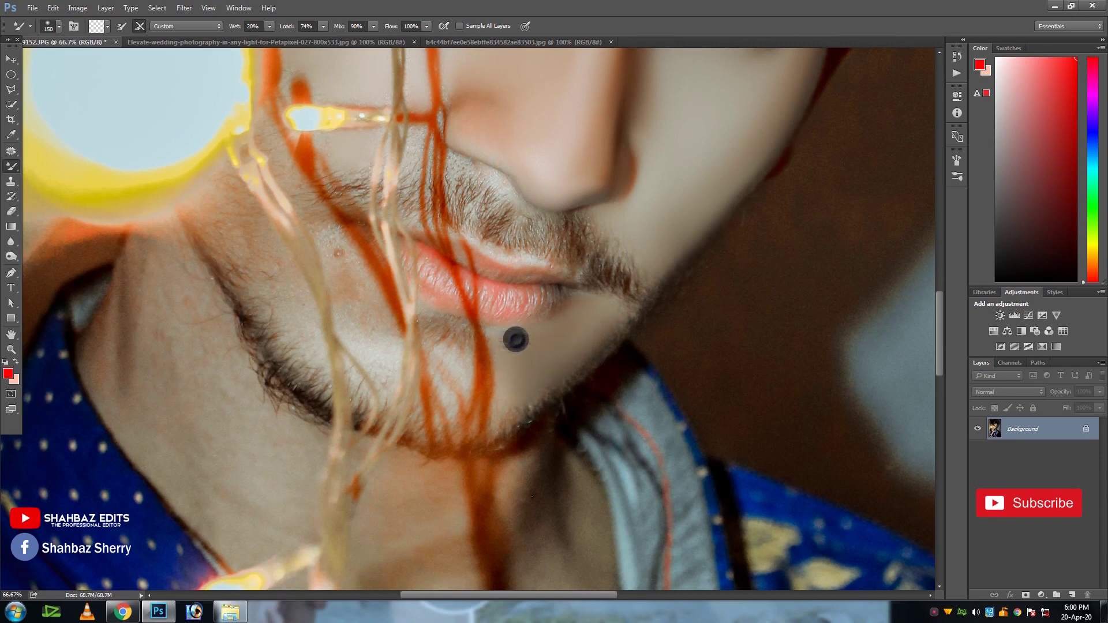
key("bracketleft")
key("bracketleft")
key("bracketleft")
key("bracketleft")
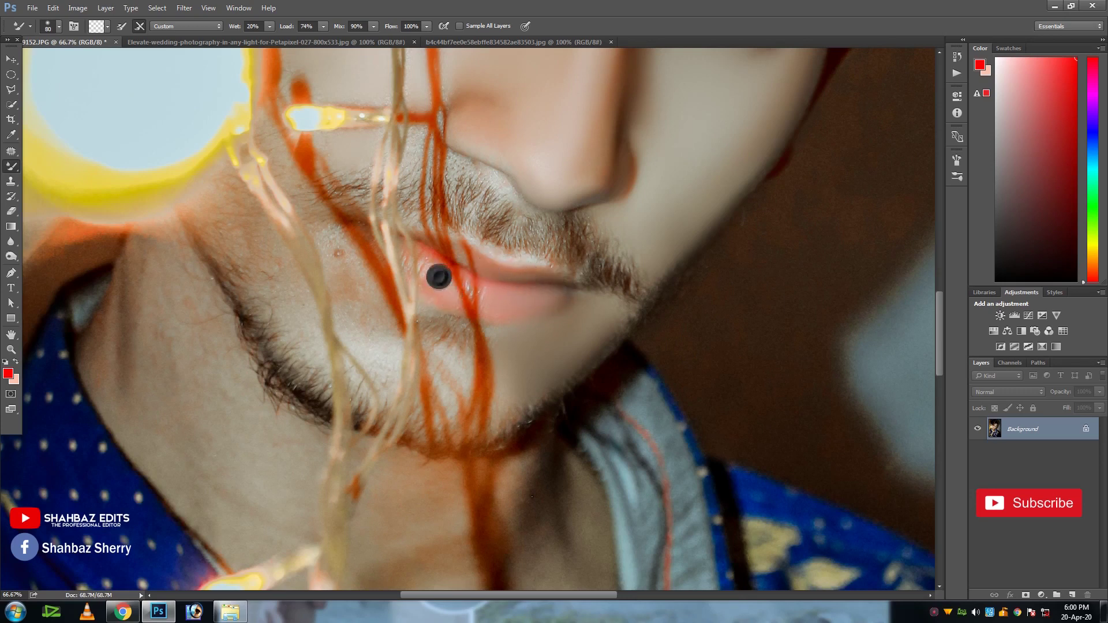
Smooth the chin and lower cheek around the light wires with the Mixer Brush between 100 and 150 px
key("bracketright")
key("bracketright")
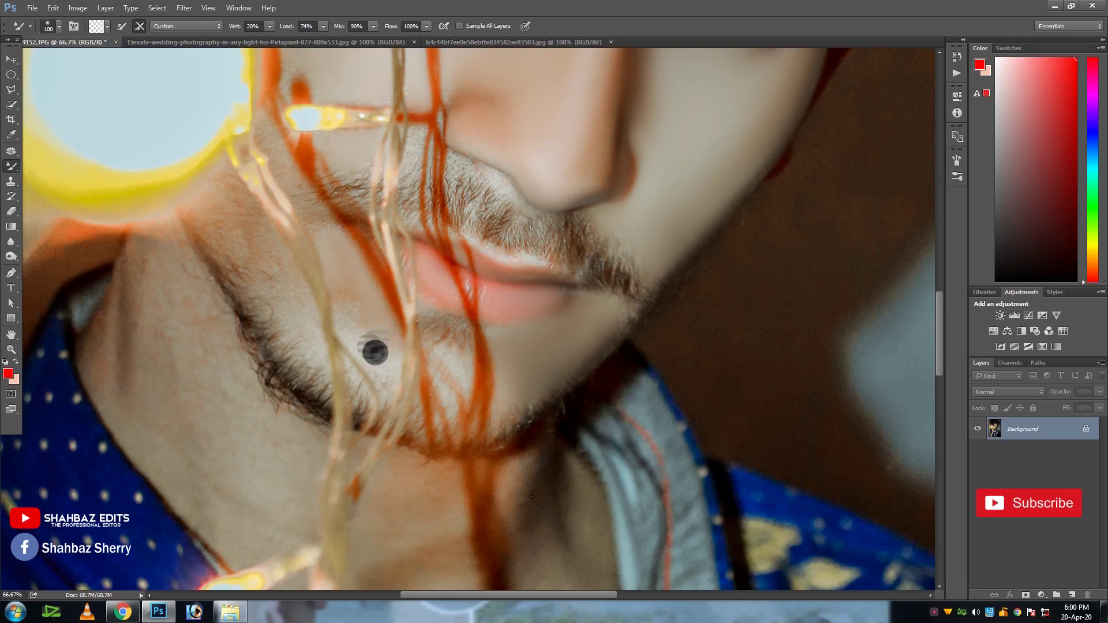
key("bracketright")
key("bracketright")
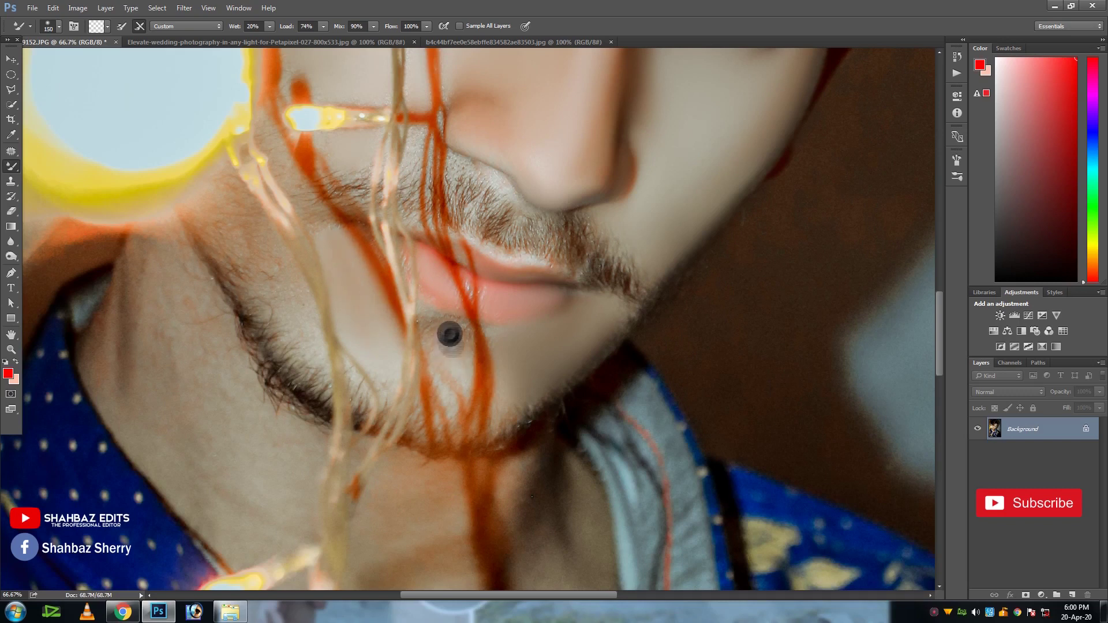
key("bracketleft")
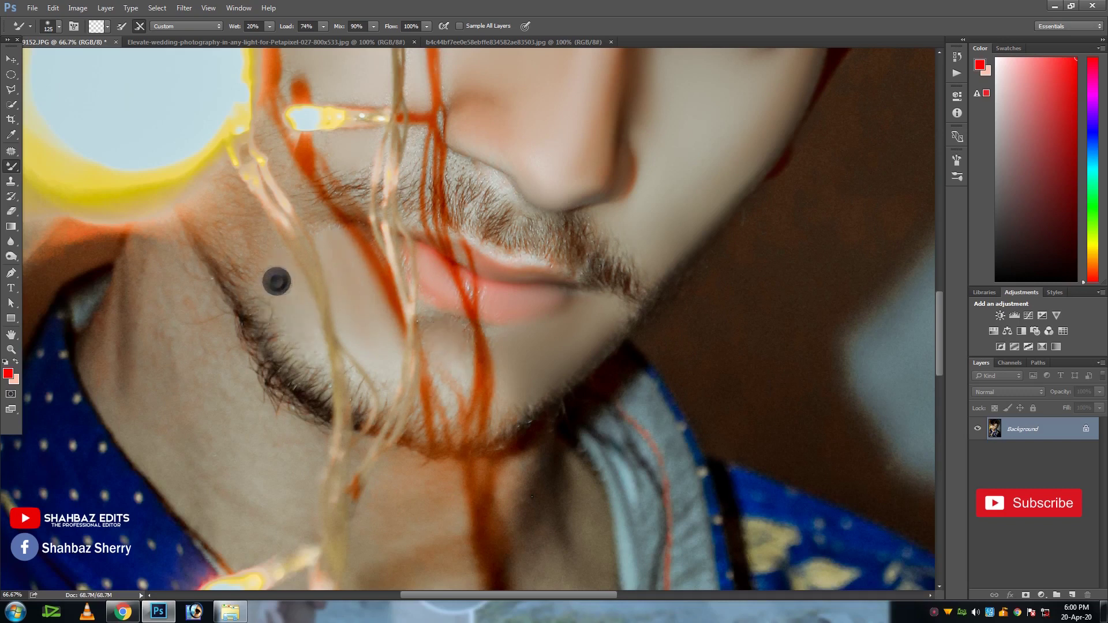
Smooth the skin around the wires beside the glowing light with a 90 to 70 px Mixer Brush and the forehead with 400 px
left_click_drag(272, 206, 351, 415)
key("bracketleft")
key("bracketleft")
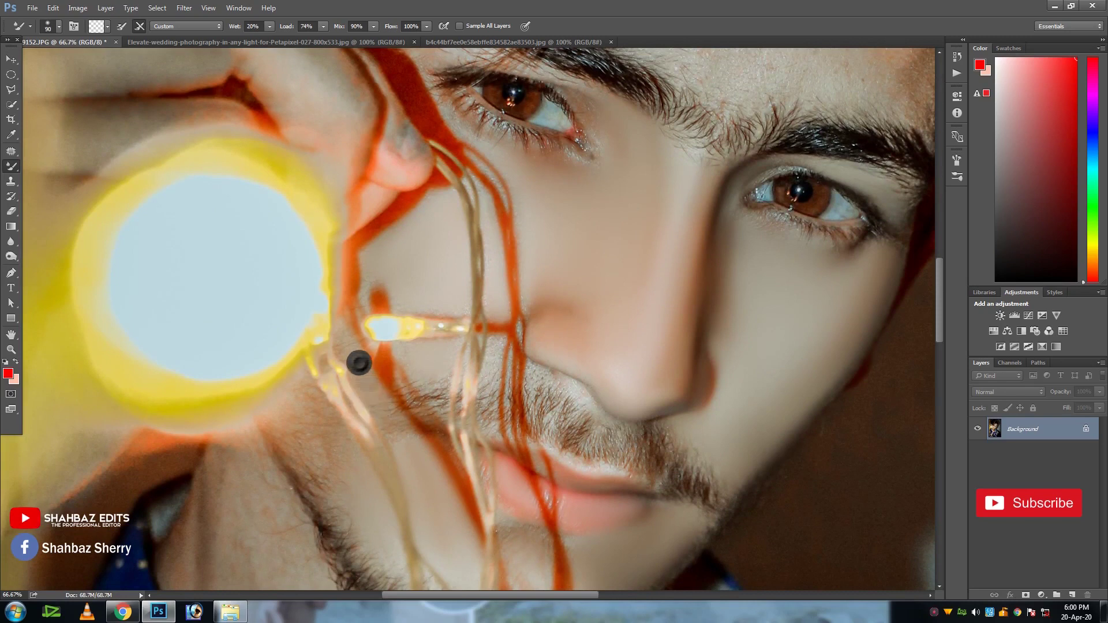
key("bracketleft")
key("bracketleft")
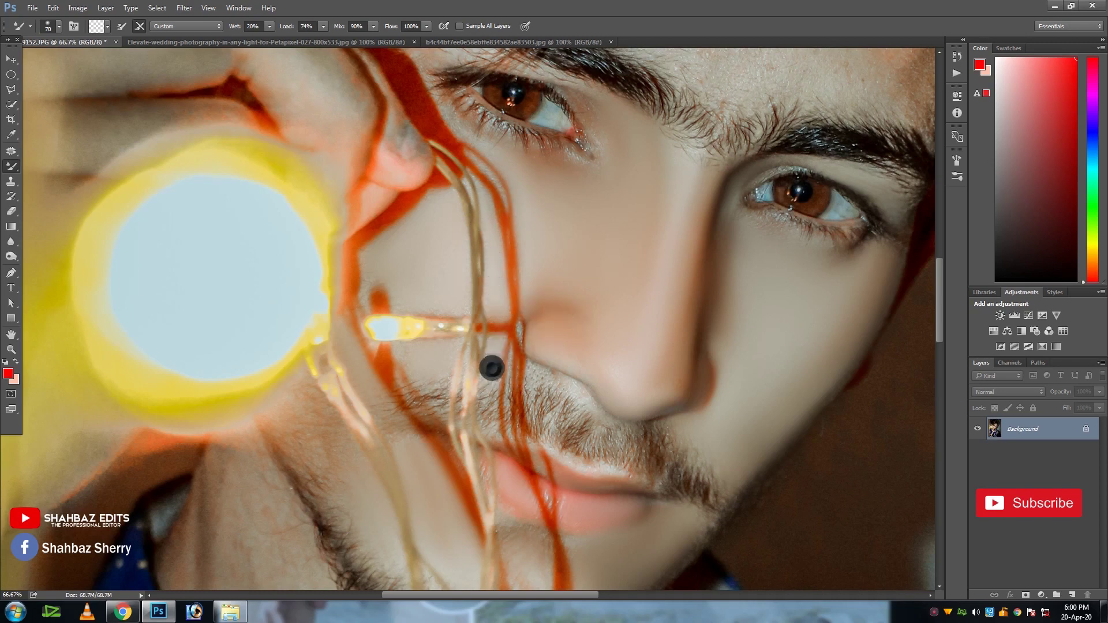
scroll(516, 329, "down", 1)
scroll(570, 263, "down", 1)
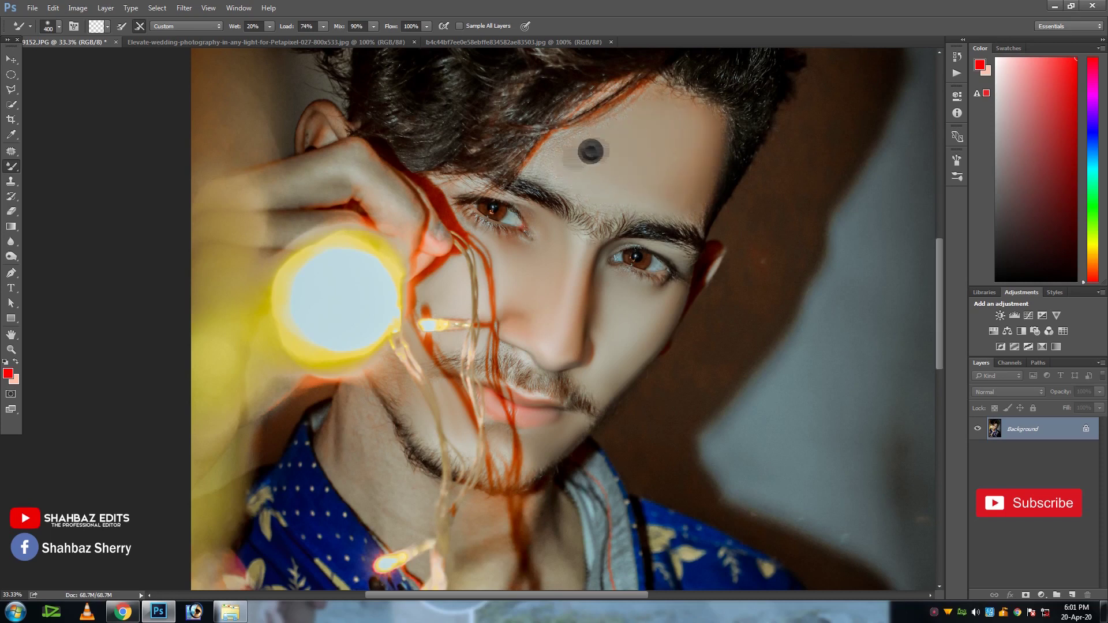
Smooth the neck and throat skin down to the collar with a Mixer Brush of 250 px, reduced to 200 px
key("ctrl+minus")
left_click_drag(410, 422, 529, 255)
key("ctrl+plus")
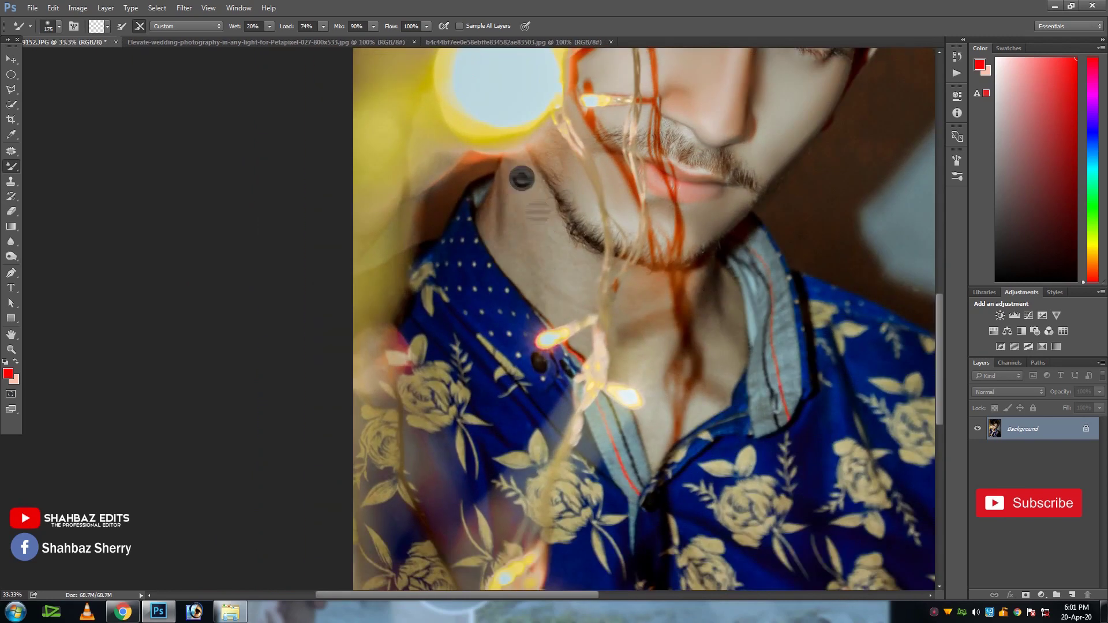
key("bracketright")
key("bracketright")
mouse_move(547, 235)
left_mouse_down()
mouse_move(558, 261)
mouse_move(526, 253)
mouse_move(547, 287)
left_mouse_up()
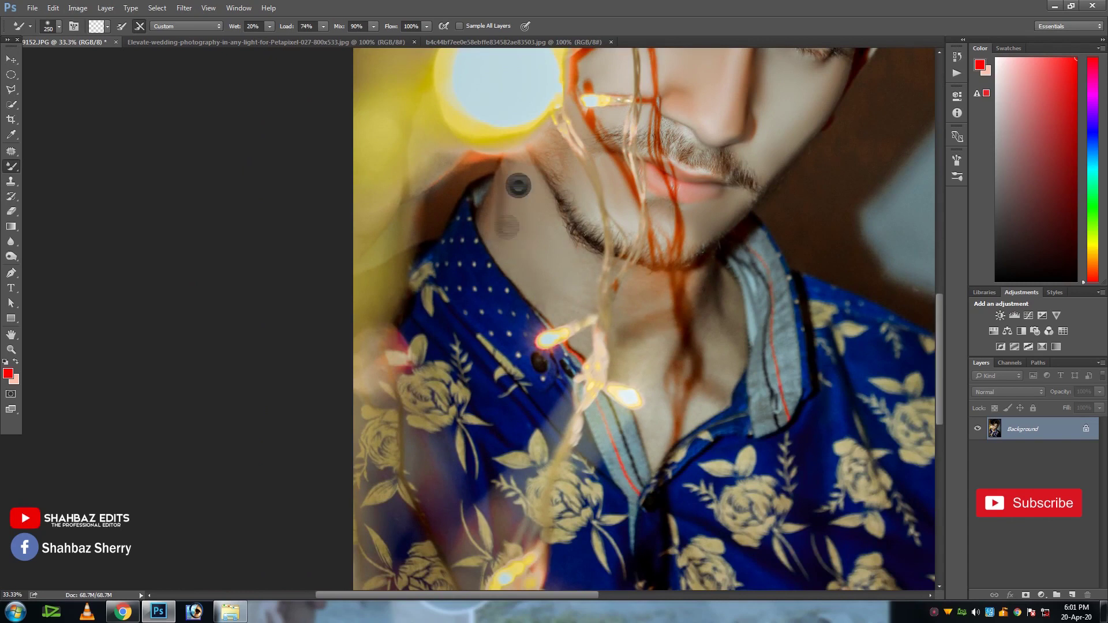
scroll(537, 265, "right", 3)
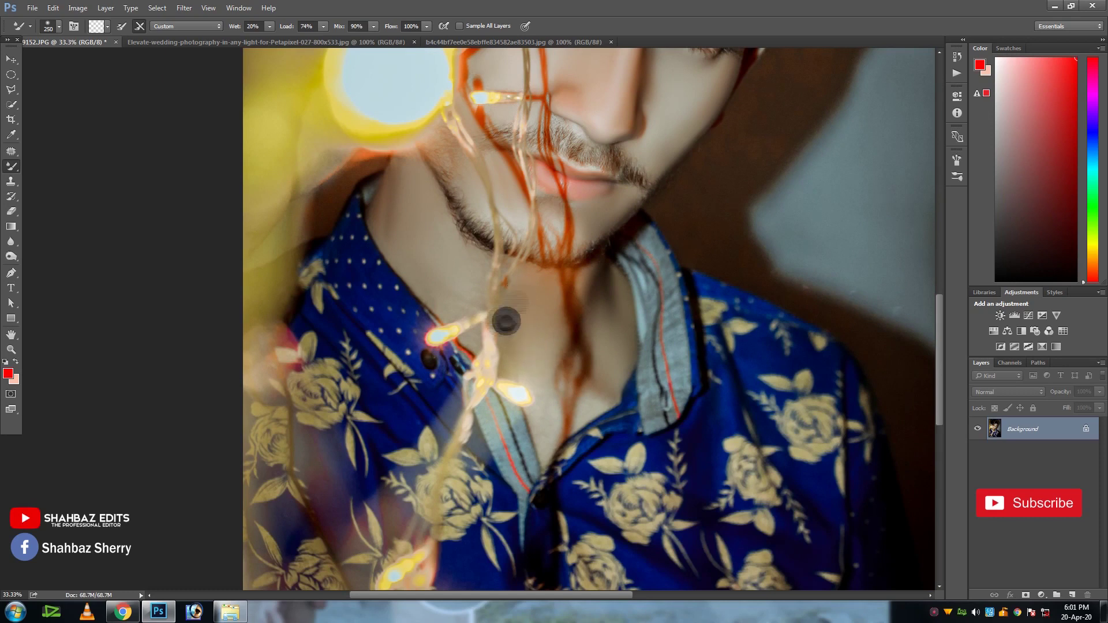
key("bracketleft")
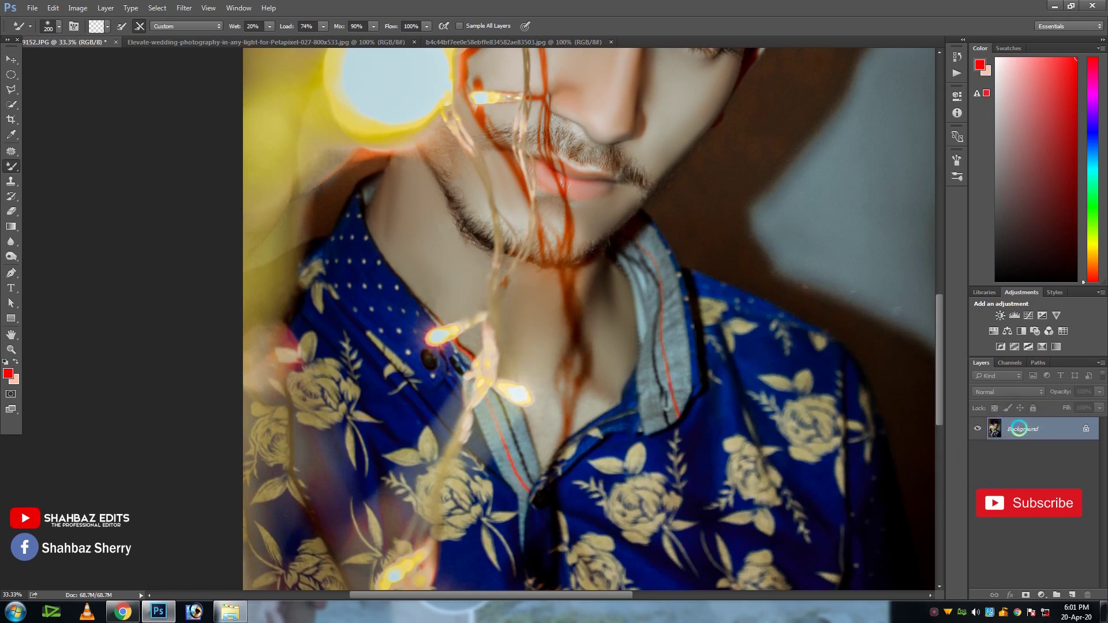
Duplicate the retouched Background layer
key("ctrl+j")
key("ctrl+plus")
key("ctrl+plus")
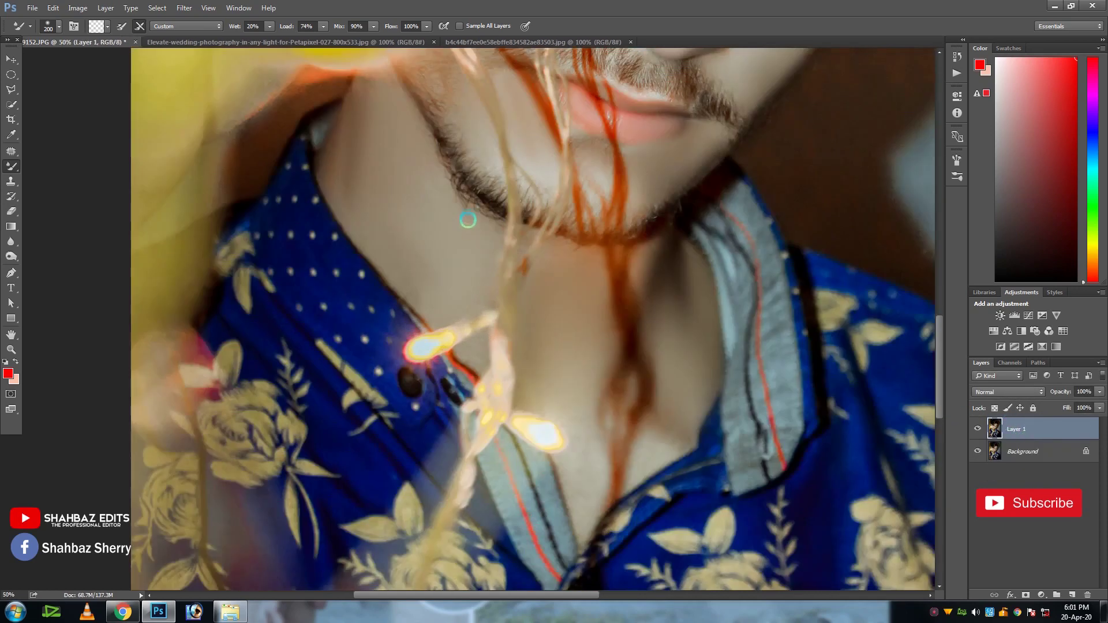
Open the Liquify filter on the duplicated layer and push the top of the hair upward, enlarging the brush to 1800
left_click_drag(465, 144, 471, 331)
left_click(184, 7)
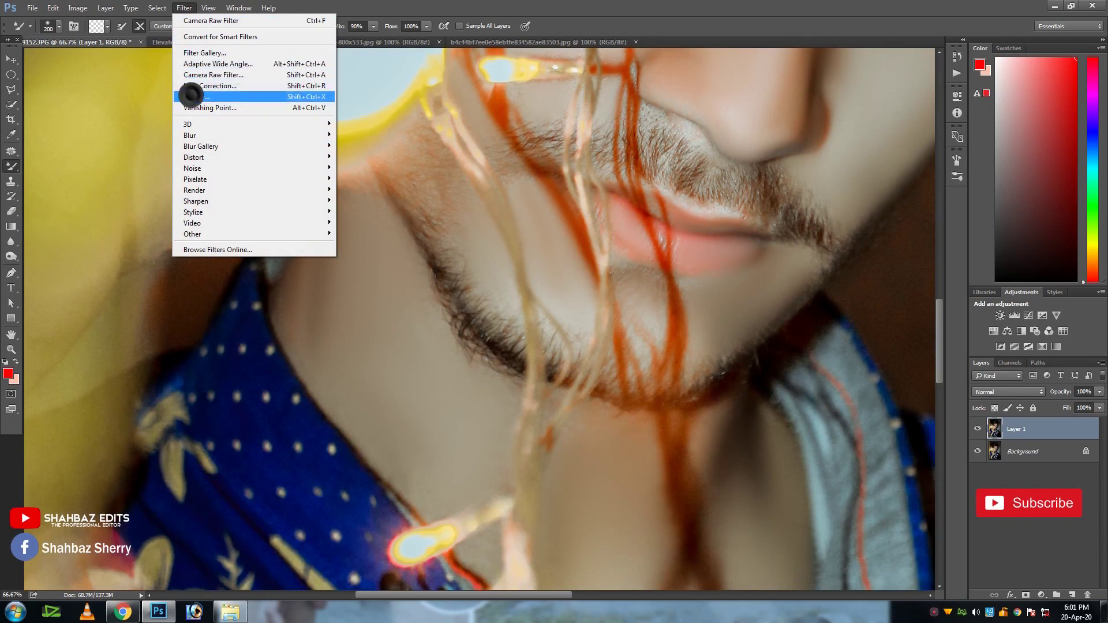
left_click(194, 96)
key("bracketright")
key("bracketright")
key("bracketright")
key("bracketright")
key("bracketright")
key("bracketright")
key("bracketright")
key("bracketright")
mouse_move(522, 91)
left_mouse_down()
mouse_move(534, 84)
mouse_move(554, 106)
mouse_move(529, 69)
left_mouse_up()
key("bracketright")
key("bracketright")
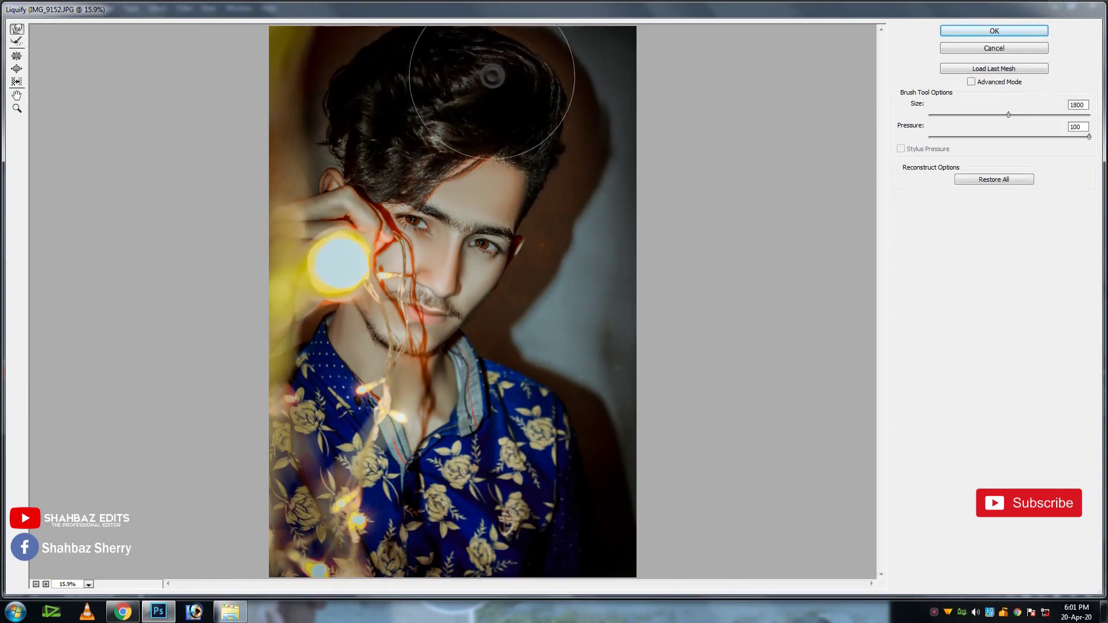
Push the beard edge along the jaw outward with a Liquify warp brush of 80, enlarged to 150 and 200
scroll(369, 346, "up", 3)
scroll(307, 403, "down", 5)
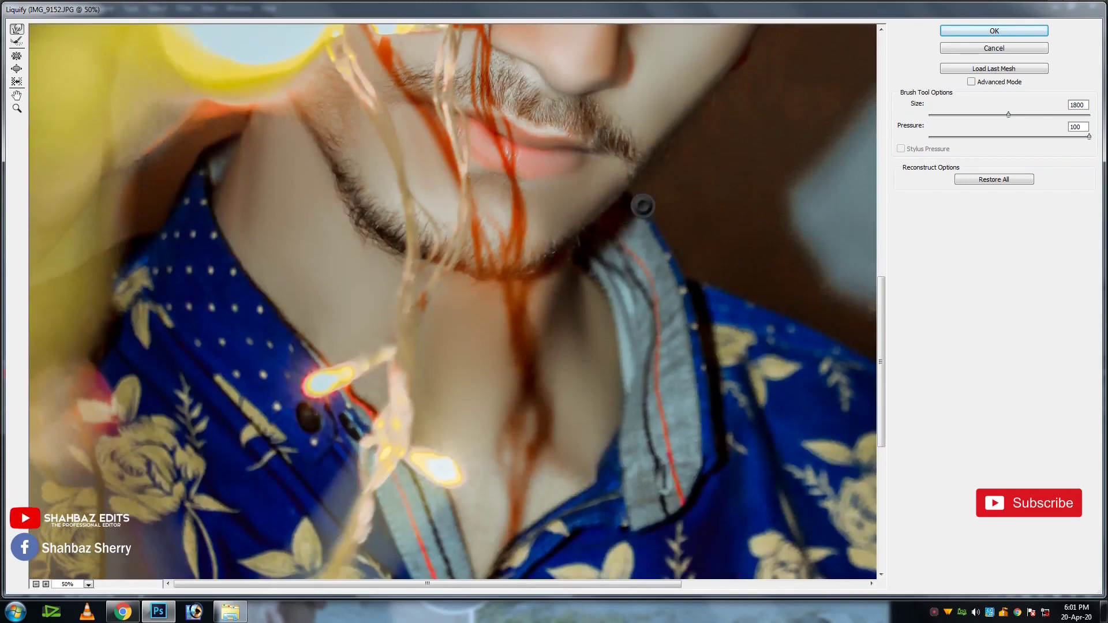
scroll(358, 292, "down", 1)
scroll(258, 236, "up", 1)
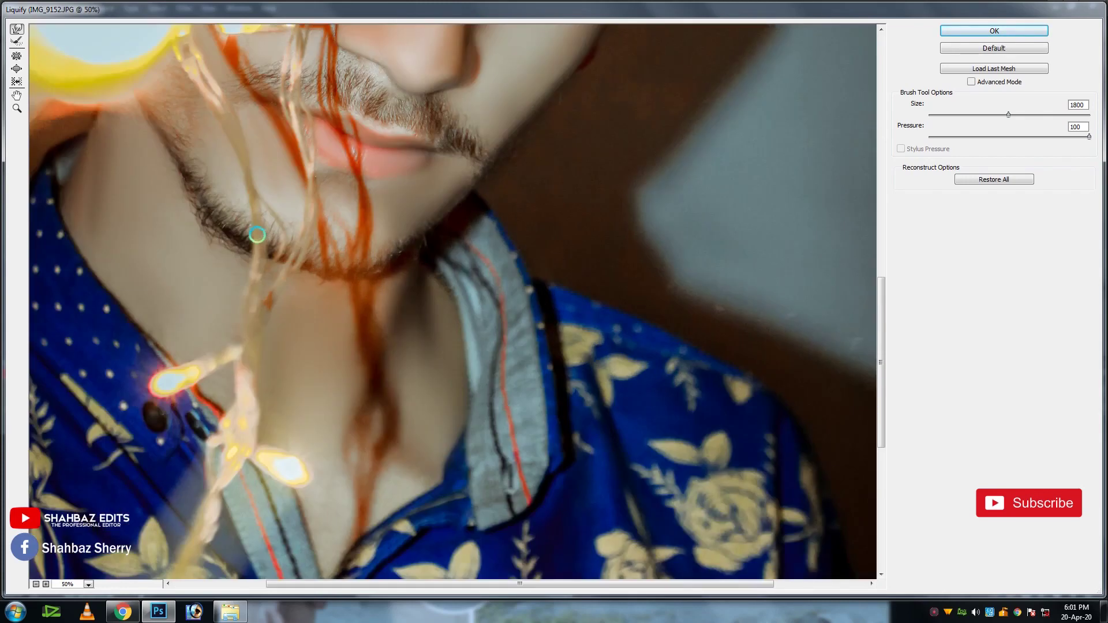
mouse_move(193, 195)
left_mouse_down()
mouse_move(497, 309)
mouse_move(441, 318)
left_mouse_up()
key("bracketleft")
key("bracketleft")
key("bracketleft")
key("bracketleft")
key("bracketleft")
key("bracketleft")
key("bracketleft")
key("bracketleft")
key("bracketleft")
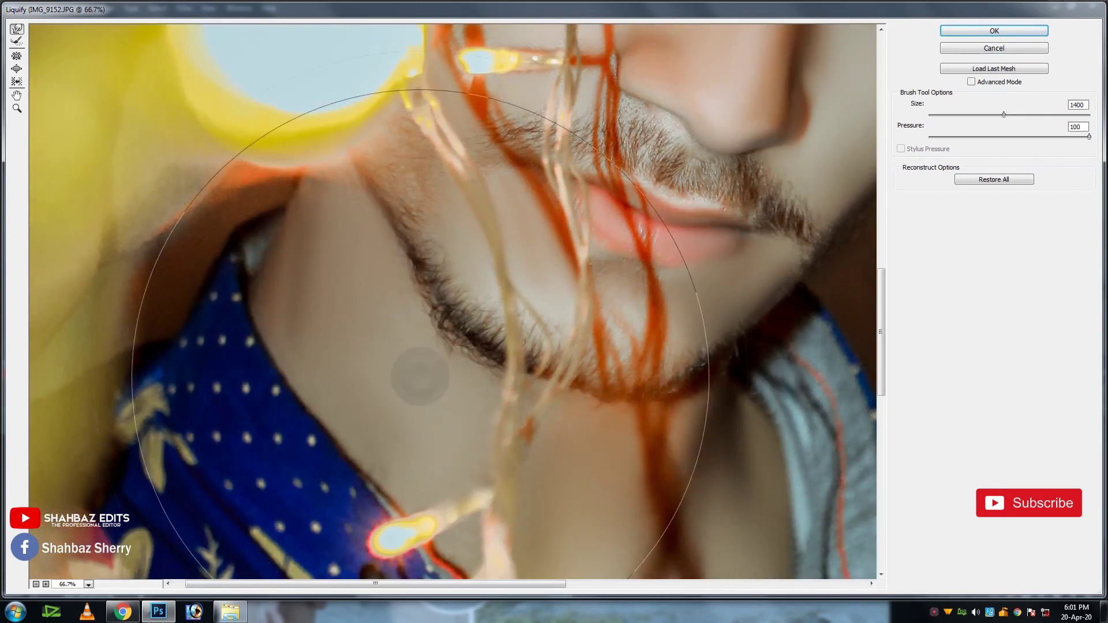
key("bracketleft")
key("bracketleft")
key("bracketleft")
key("bracketleft")
key("bracketleft")
key("bracketleft")
key("bracketleft")
key("bracketleft")
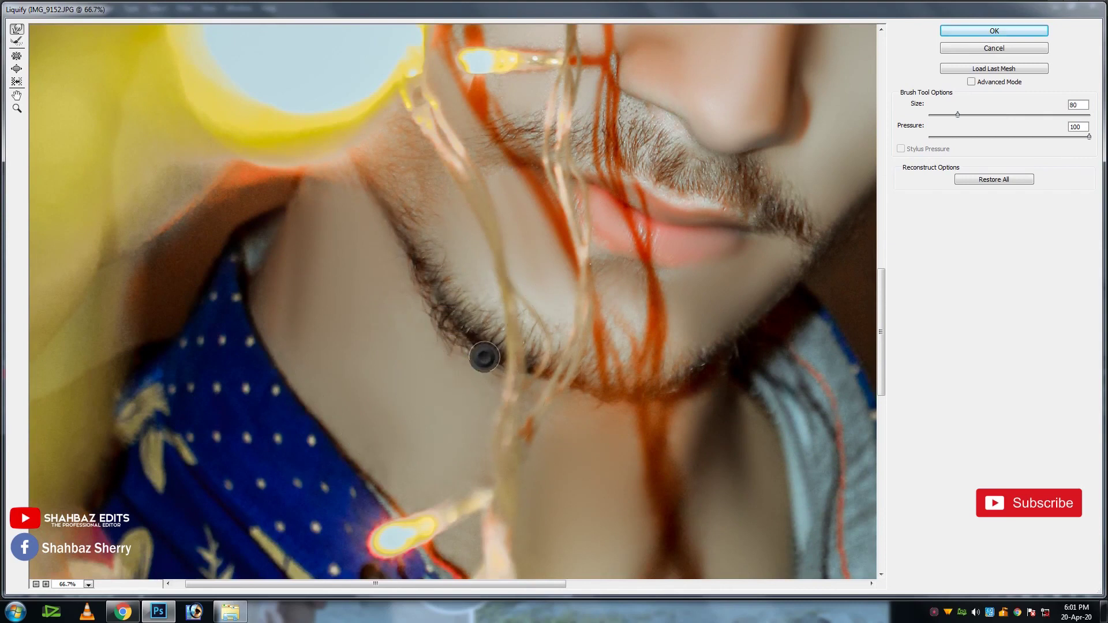
key("bracketright")
key("bracketright")
key("bracketright")
key("bracketright")
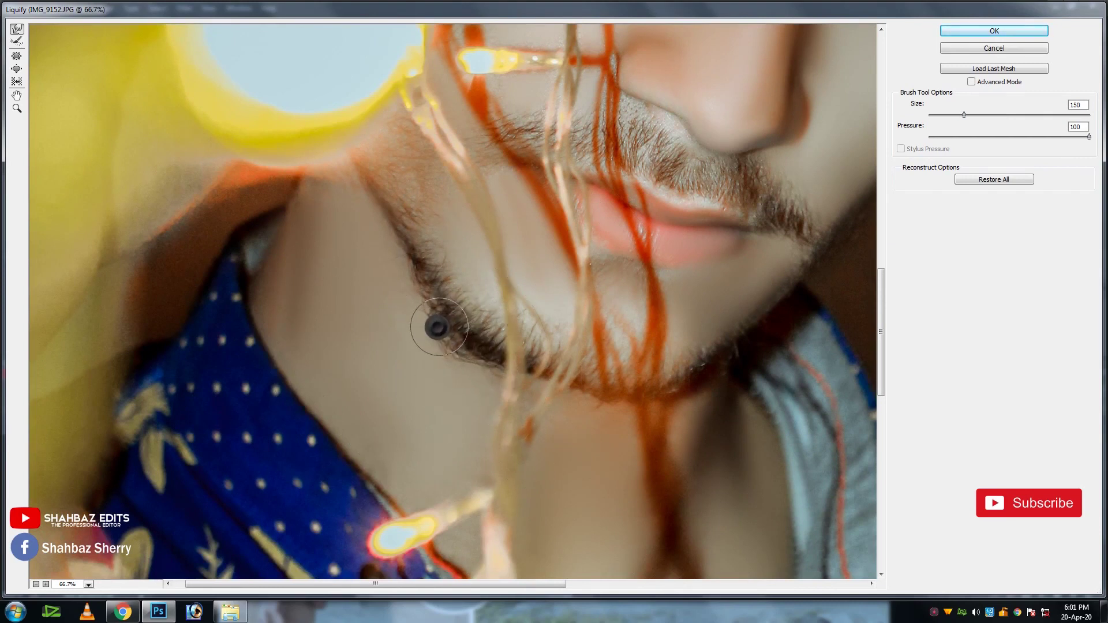
key("bracketright")
key("bracketright")
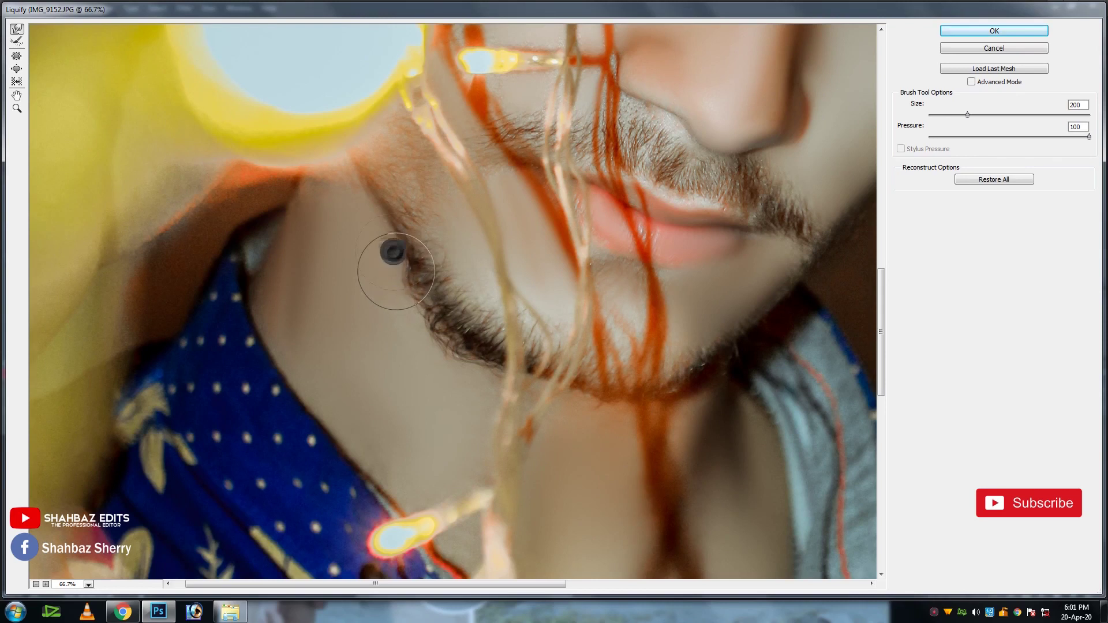
Fill out the jaw and chin beard with a 300 warp brush and apply the Liquify changes
key("bracketright")
key("bracketright")
key("bracketright")
key("bracketright")
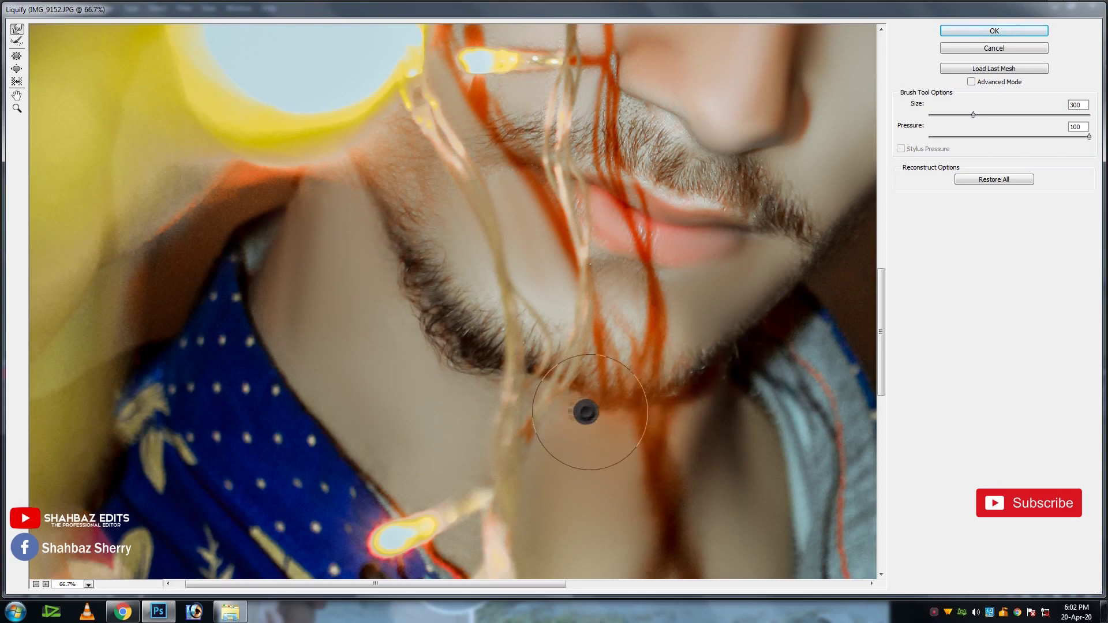
scroll(575, 396, "down", 1)
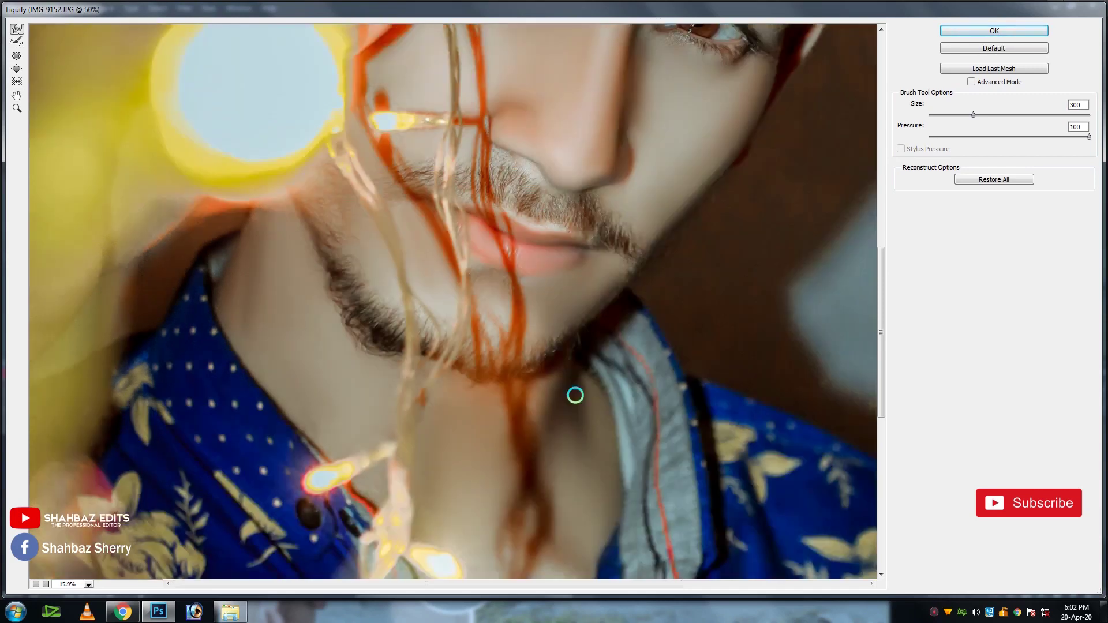
scroll(575, 395, "down", 3)
left_click(1022, 31)
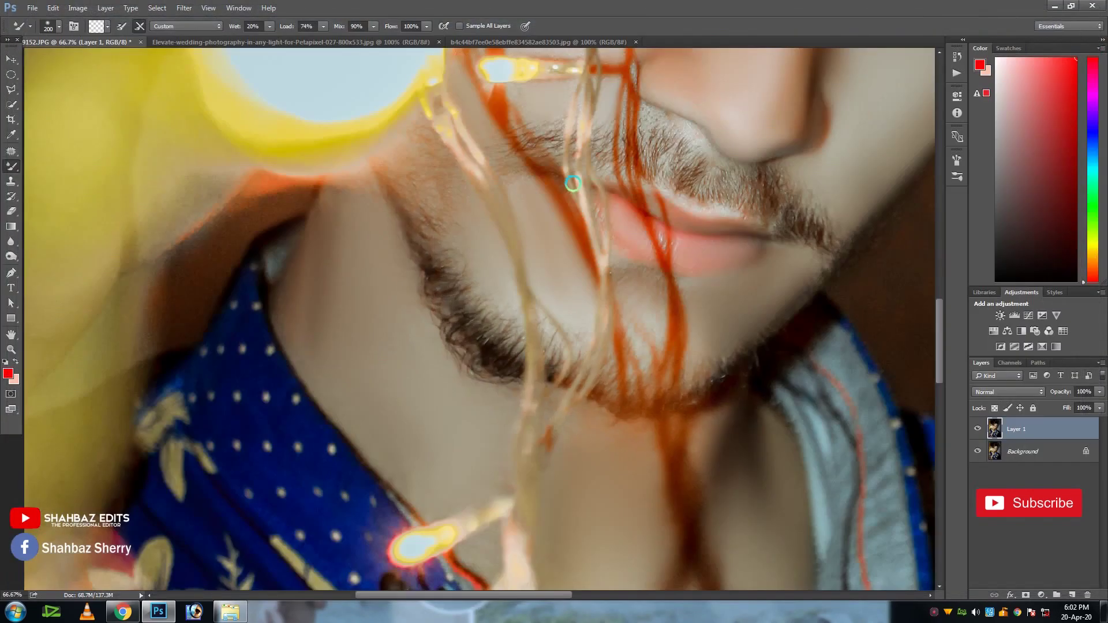
Merge the liquified layer into the Background, switch to the Brush tool and add a new empty layer
left_click_drag(642, 154, 524, 415)
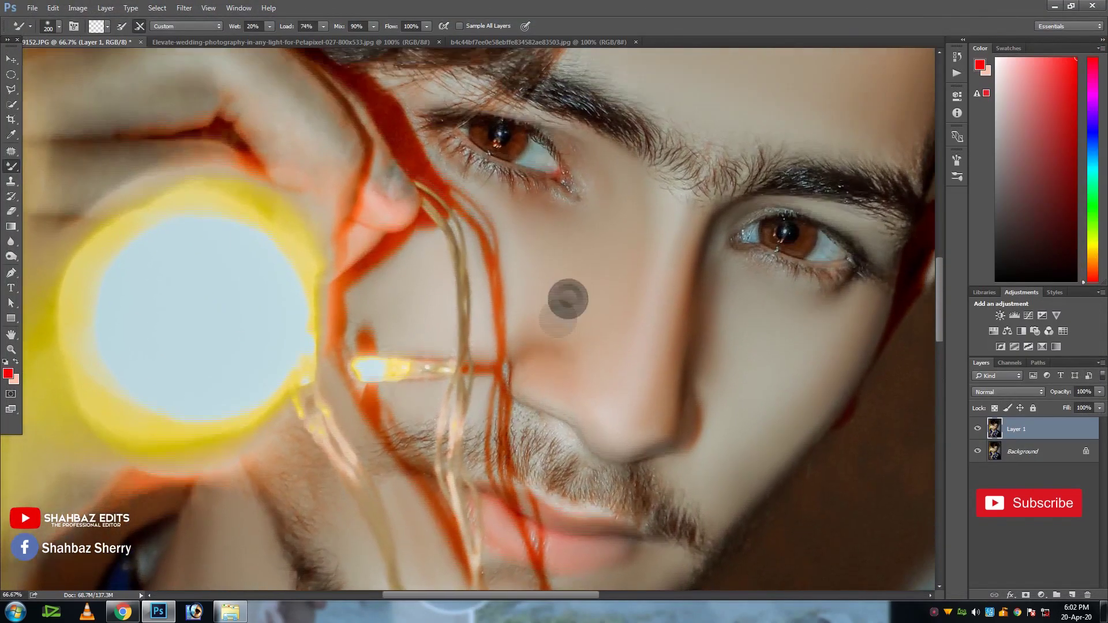
key("ctrl+e")
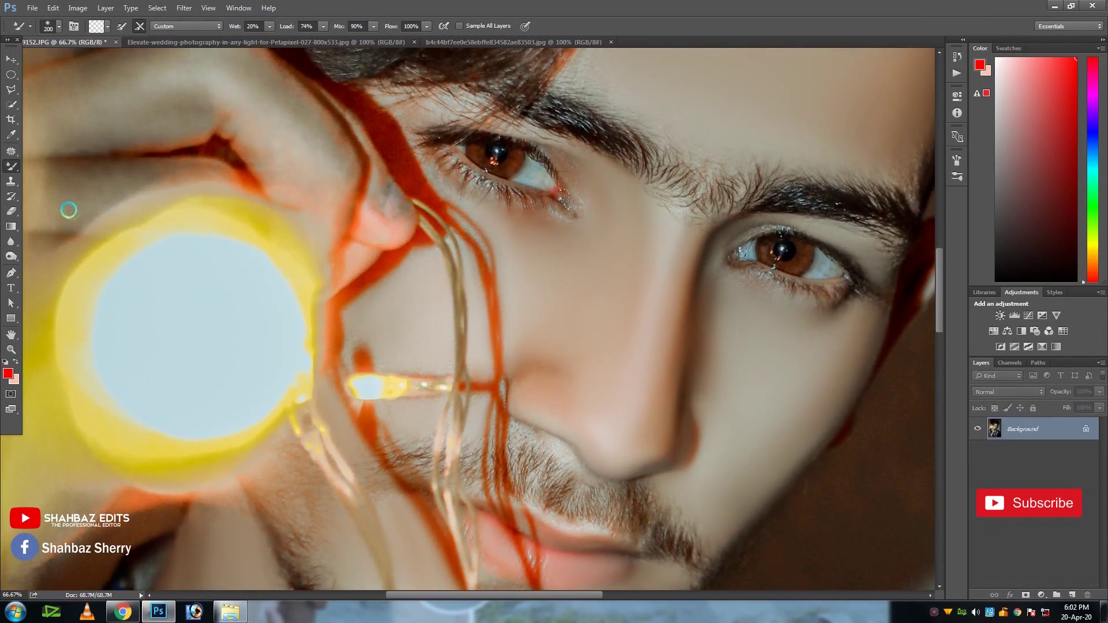
right_click(11, 171)
left_click(50, 163)
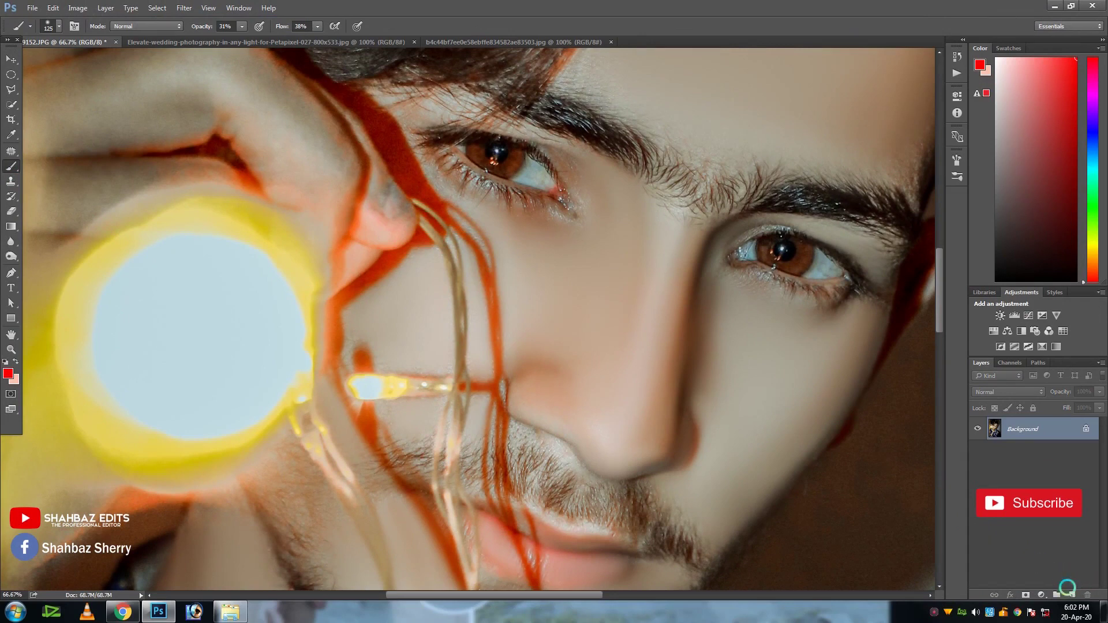
left_click(1072, 595)
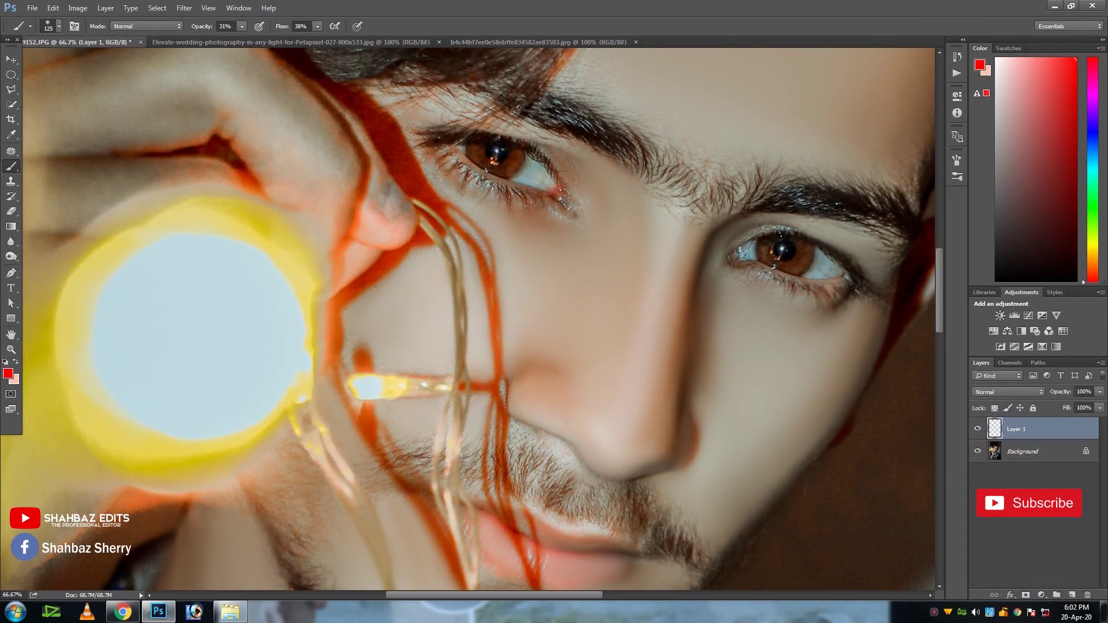
Set the foreground color to pale pink e5c3c3 and paint over the iris nearer the glowing light with a 25 px brush
left_click(7, 373)
left_click_drag(321, 235, 324, 192)
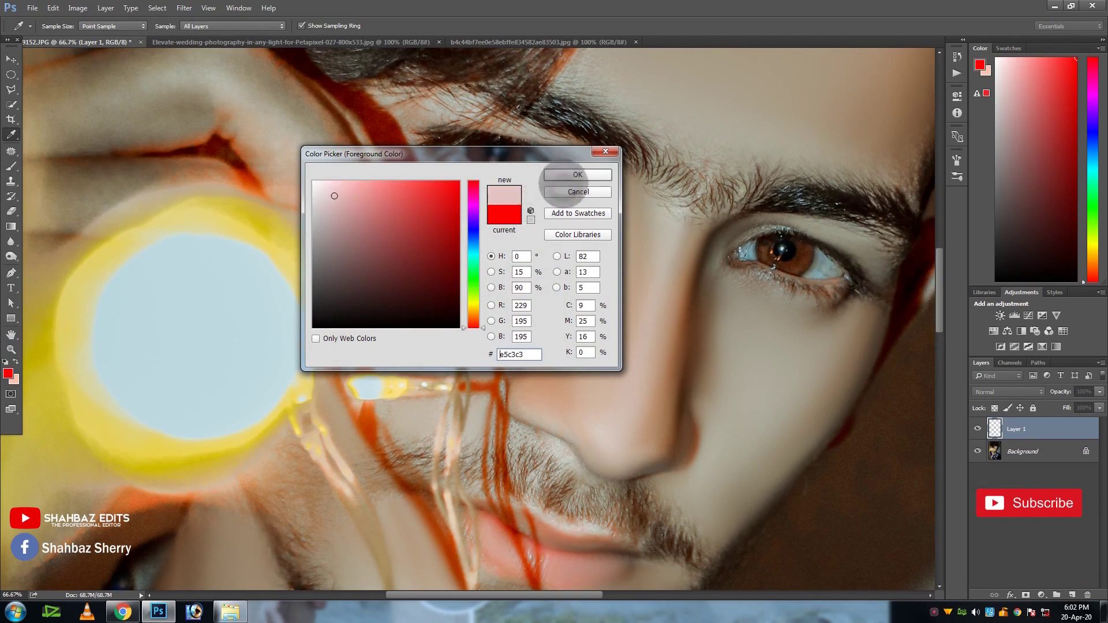
left_click(568, 174)
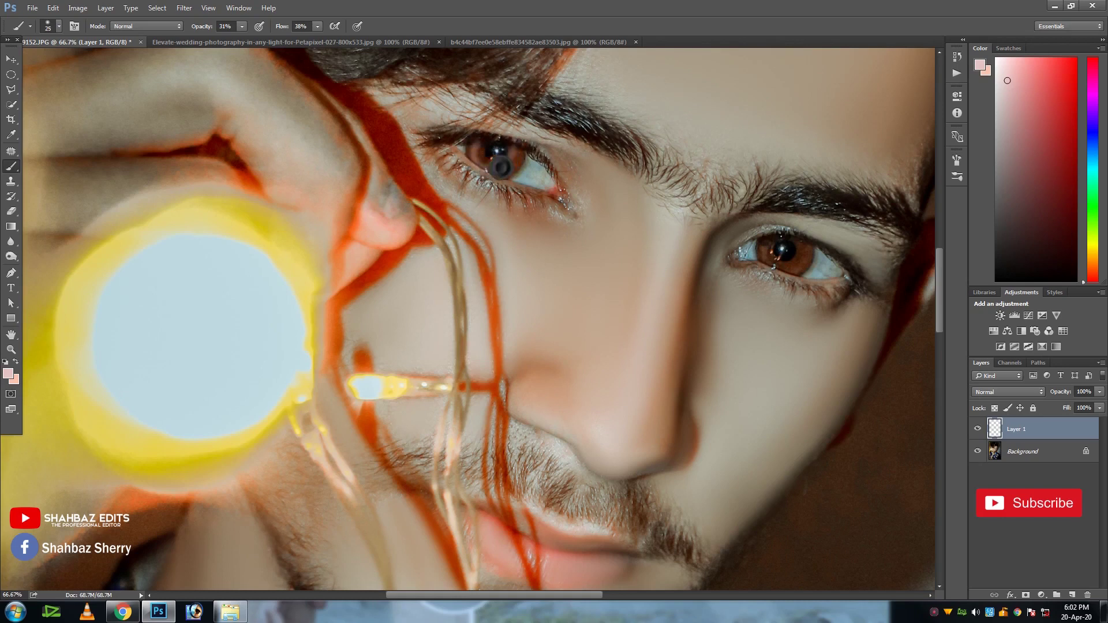
left_click_drag(484, 175, 512, 176)
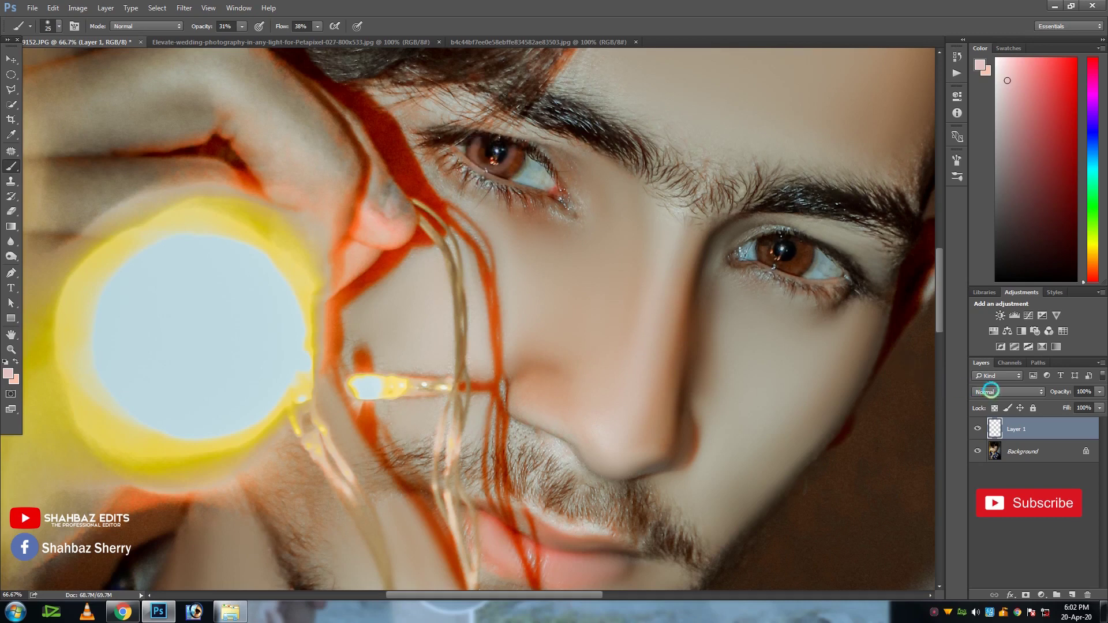
Duplicate the painted iris layer and place the copy over the iris of the other eye
key("ctrl+j")
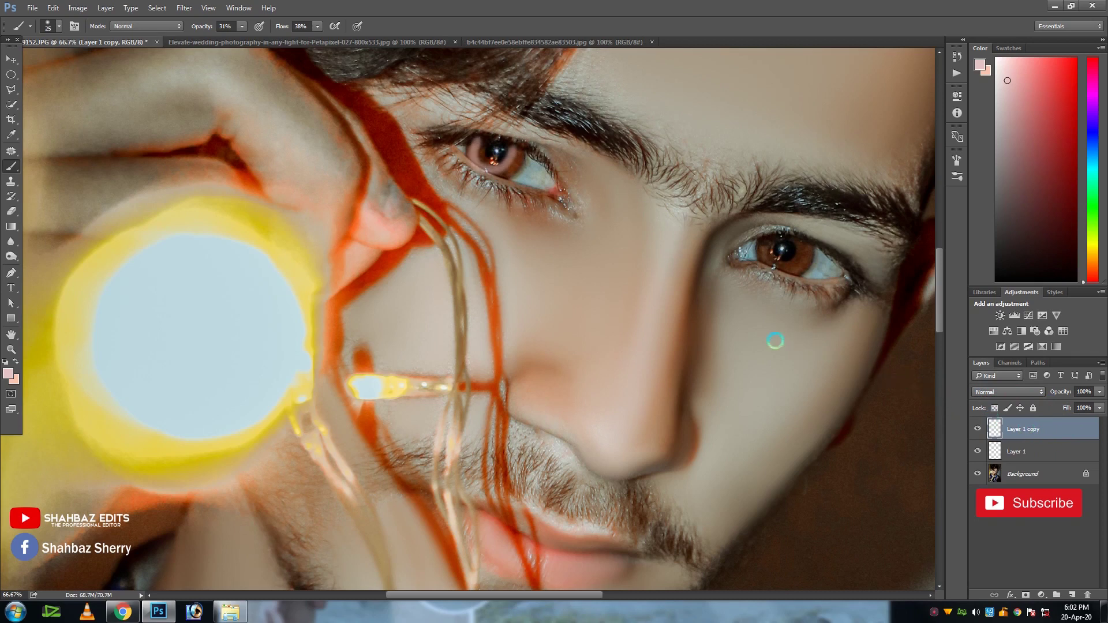
key("ctrl+z")
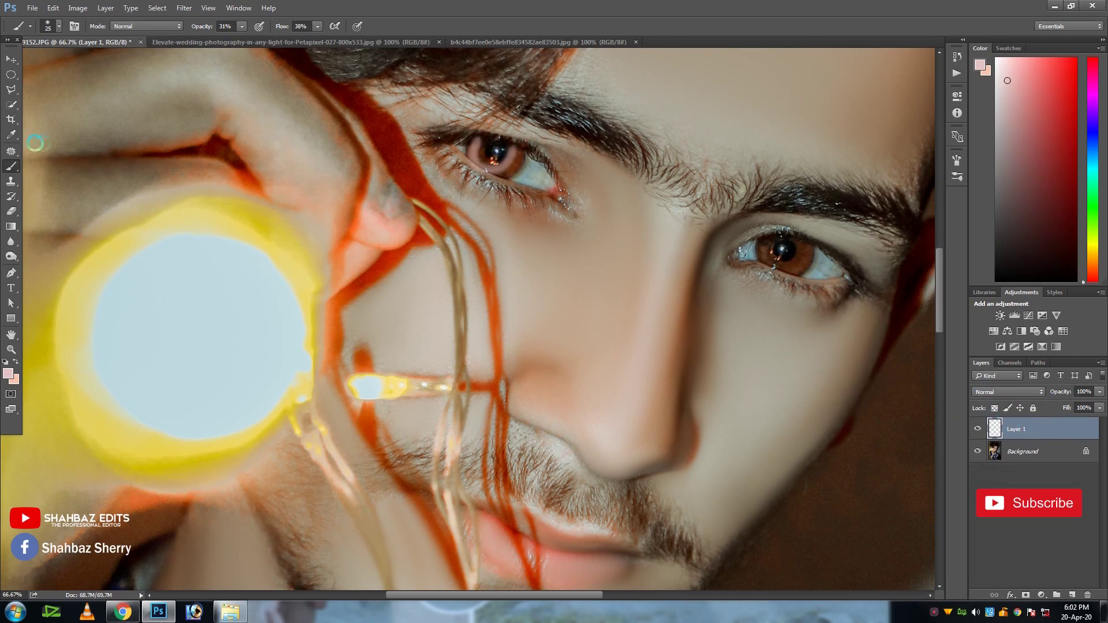
left_click(11, 60)
left_click_drag(457, 150, 476, 153)
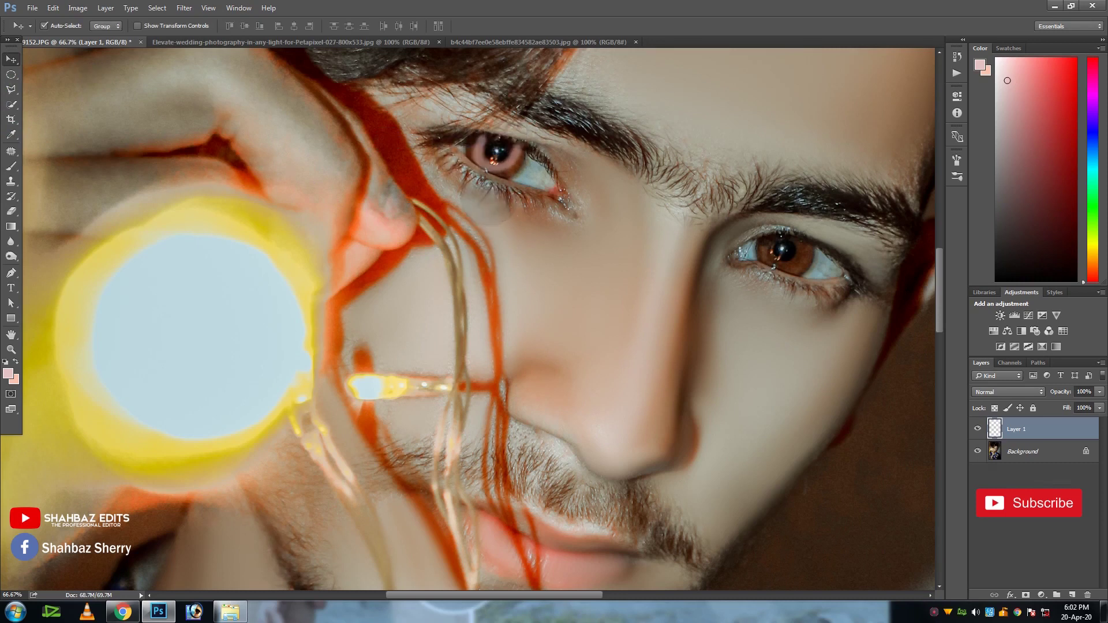
key("e")
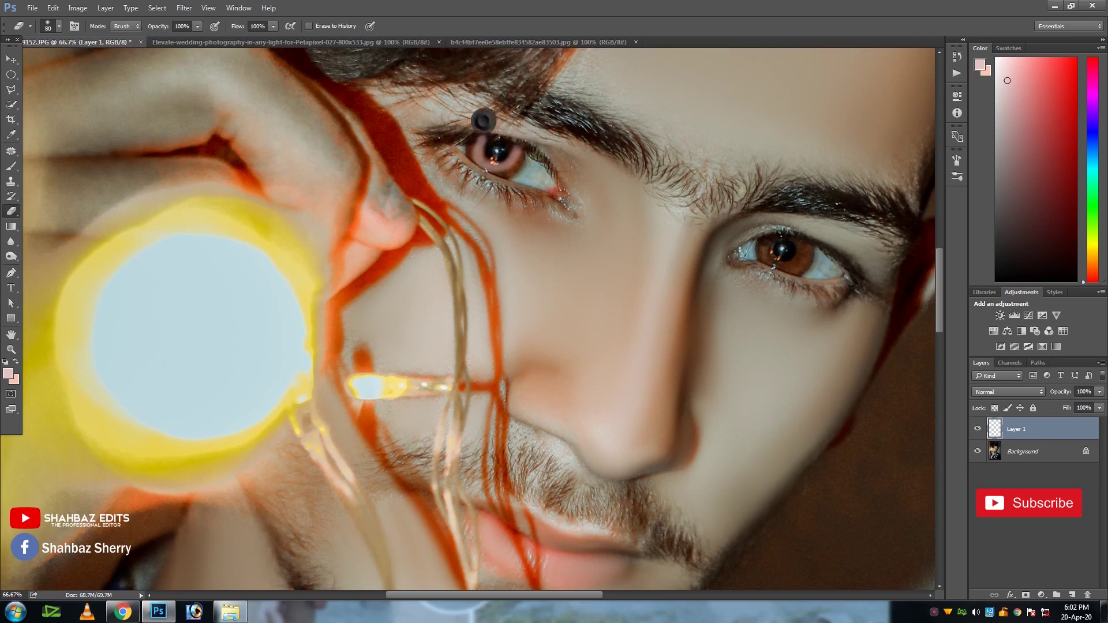
left_click(11, 60)
left_click_drag(478, 156, 761, 254)
key("ctrl+j")
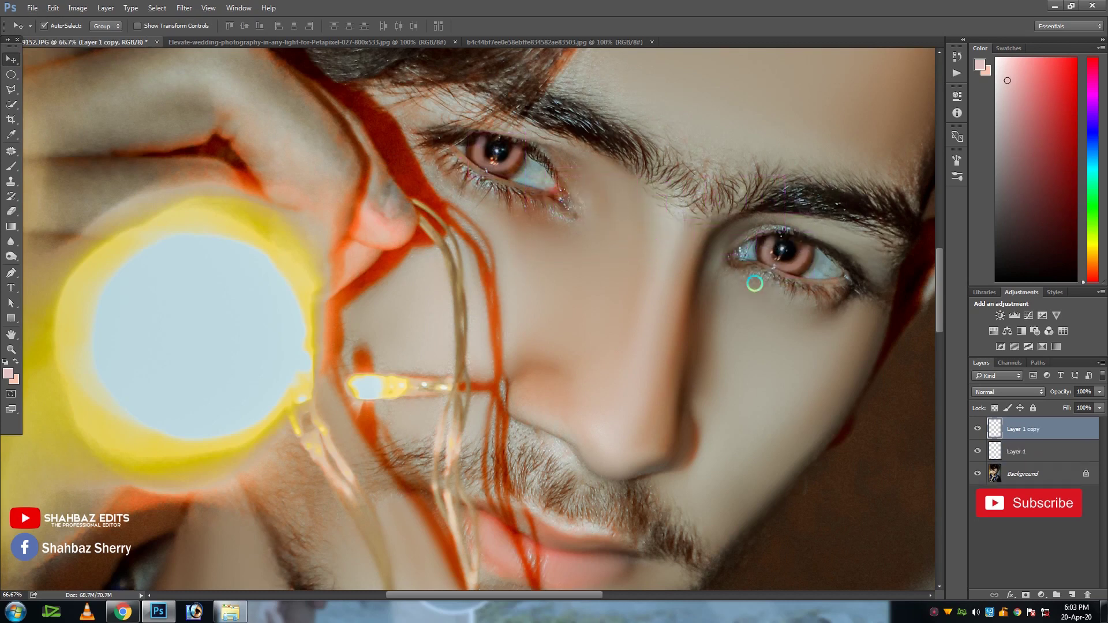
Merge the two iris layers and shift their hue toward purple with a Hue/Saturation adjustment
scroll(754, 282, "down", 10)
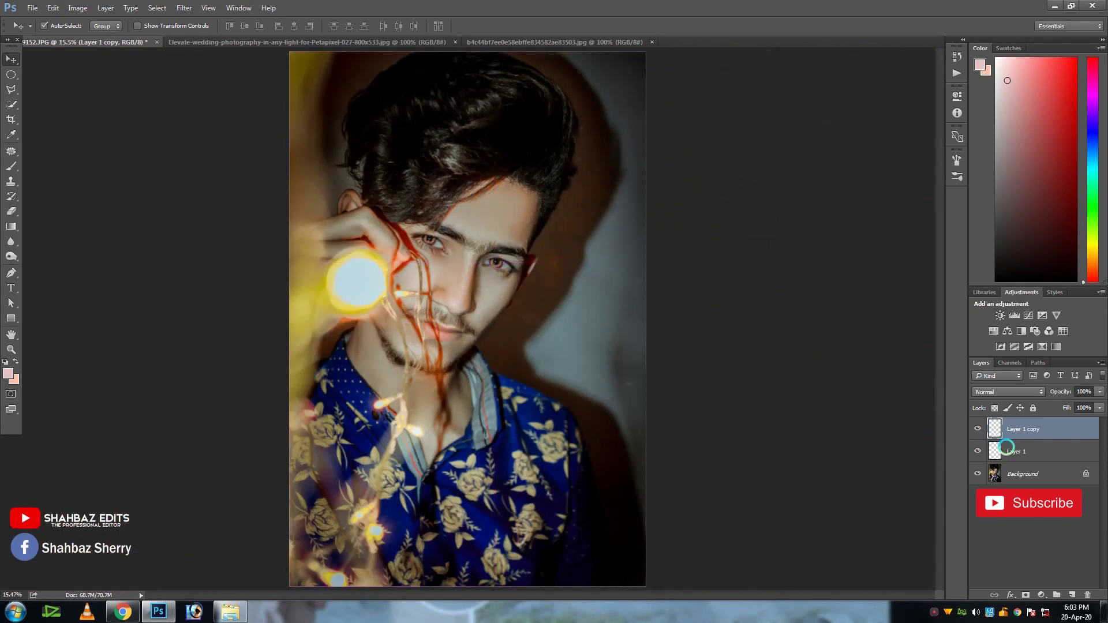
key("ctrl+e")
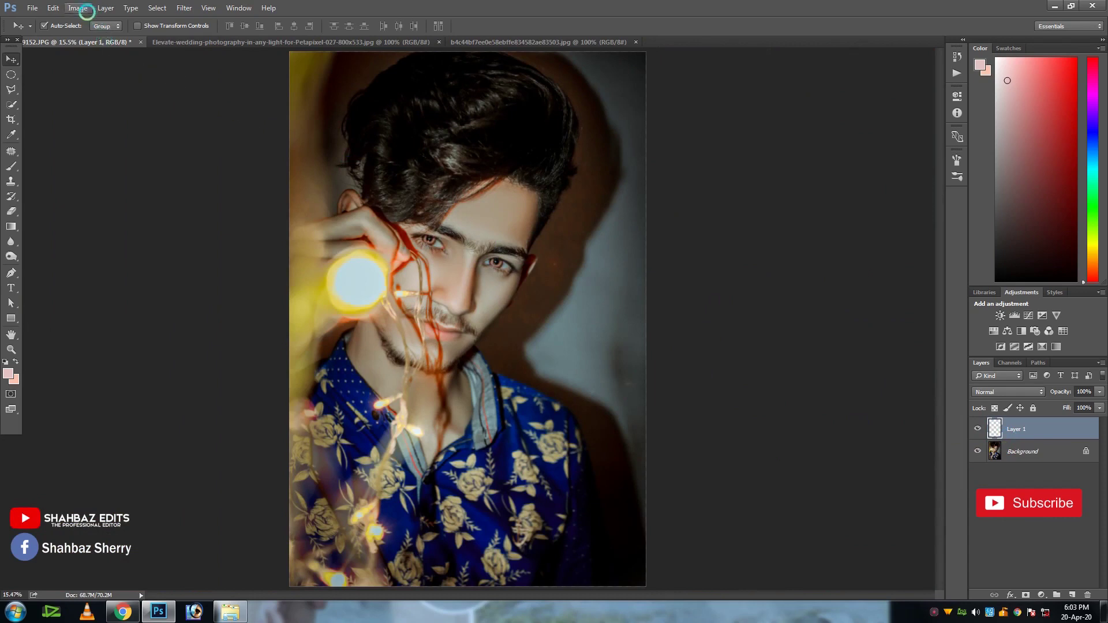
left_click(85, 12)
mouse_move(115, 37)
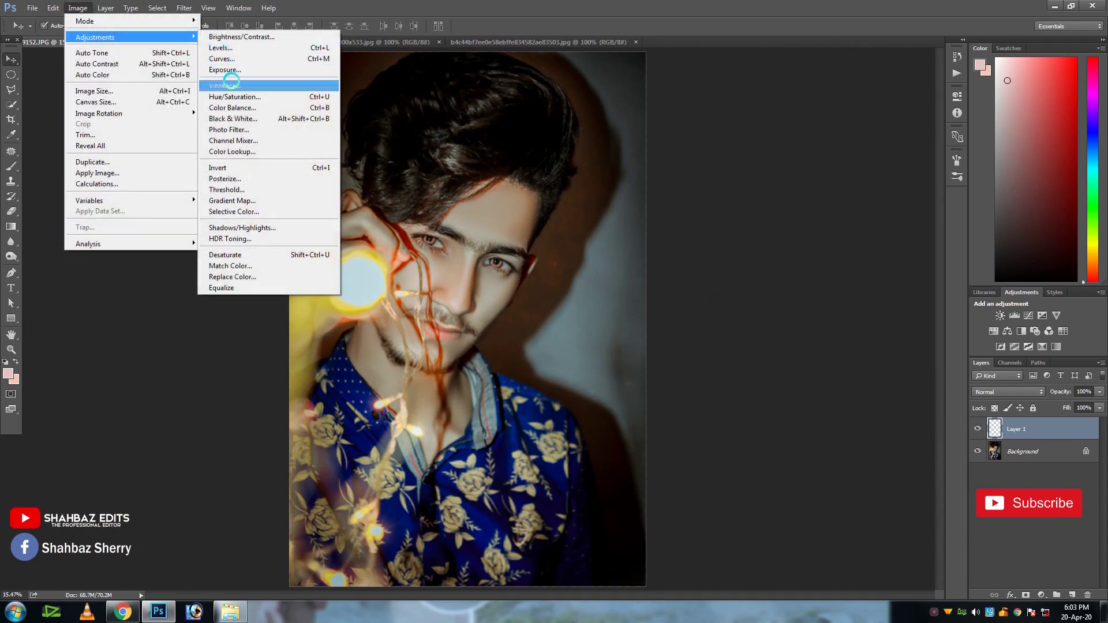
left_click(234, 97)
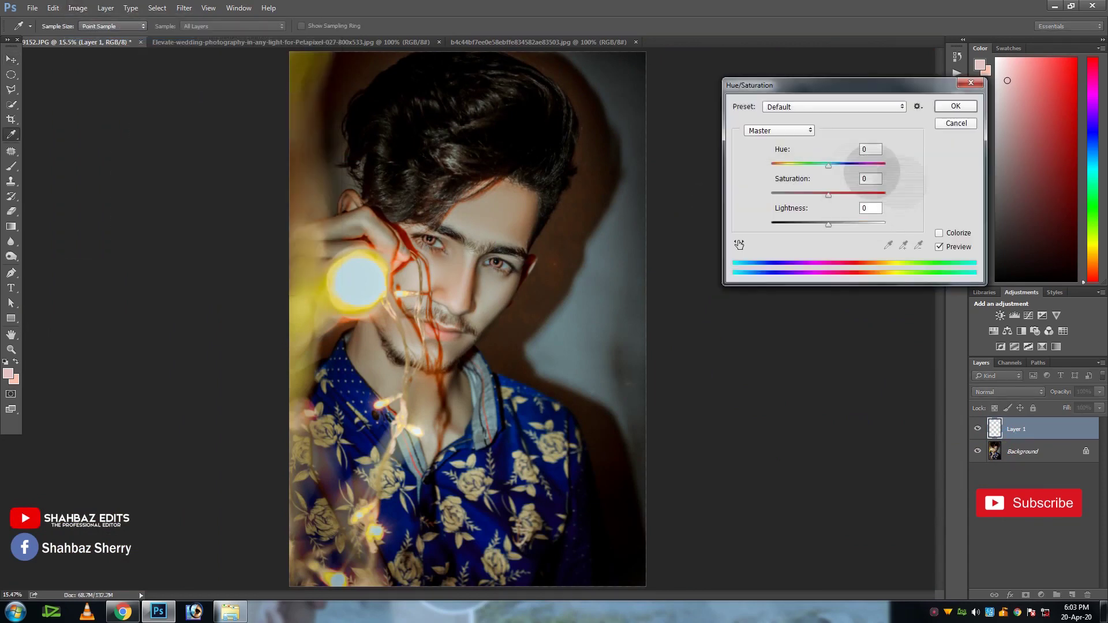
left_click_drag(828, 166, 792, 164)
left_click(929, 107)
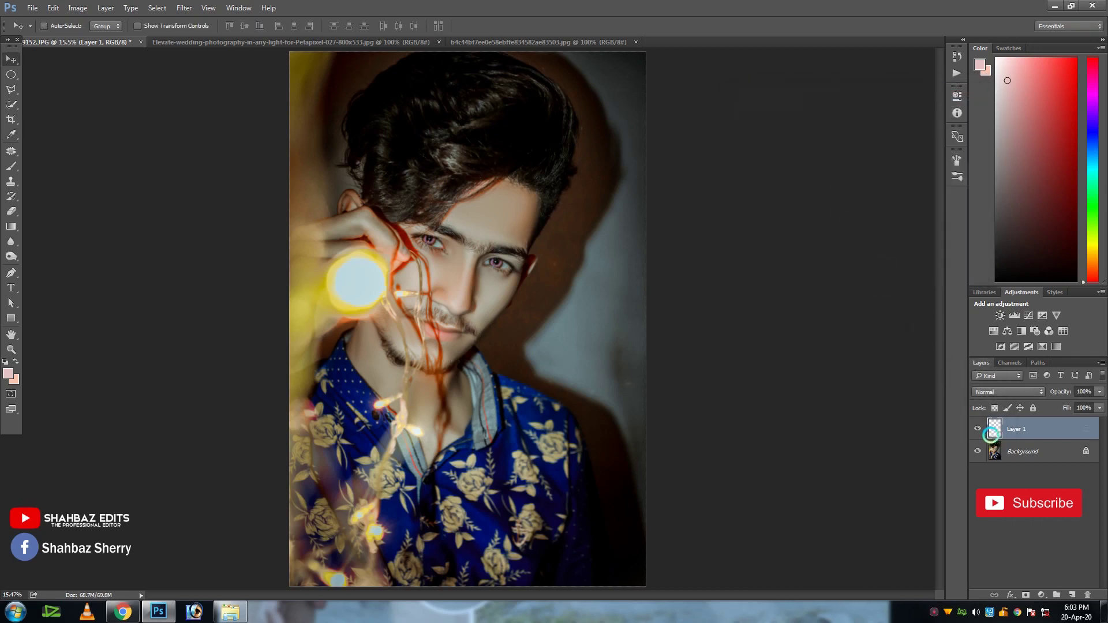
Merge the recolored iris layer into the Background and fit the whole portrait in view
key("ctrl+e")
key("ctrl+minus")
key("ctrl+minus")
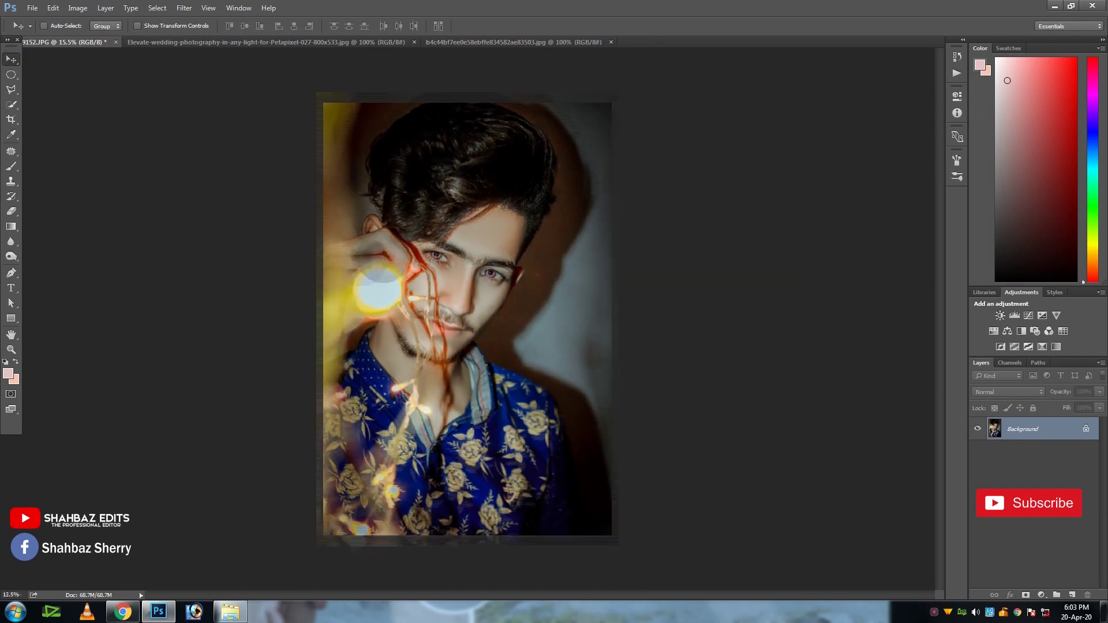
key("ctrl+0")
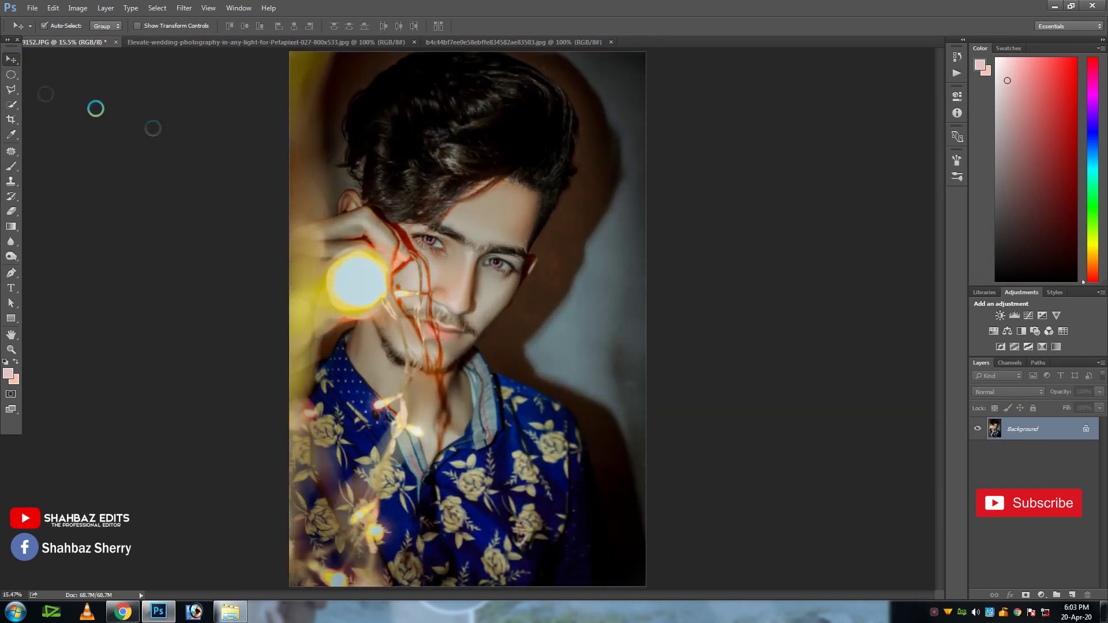
Select the background on the shadowed wall side with the Quick Selection tool, subtracting the shirt shoulder and hair from the selection
left_click(7, 102)
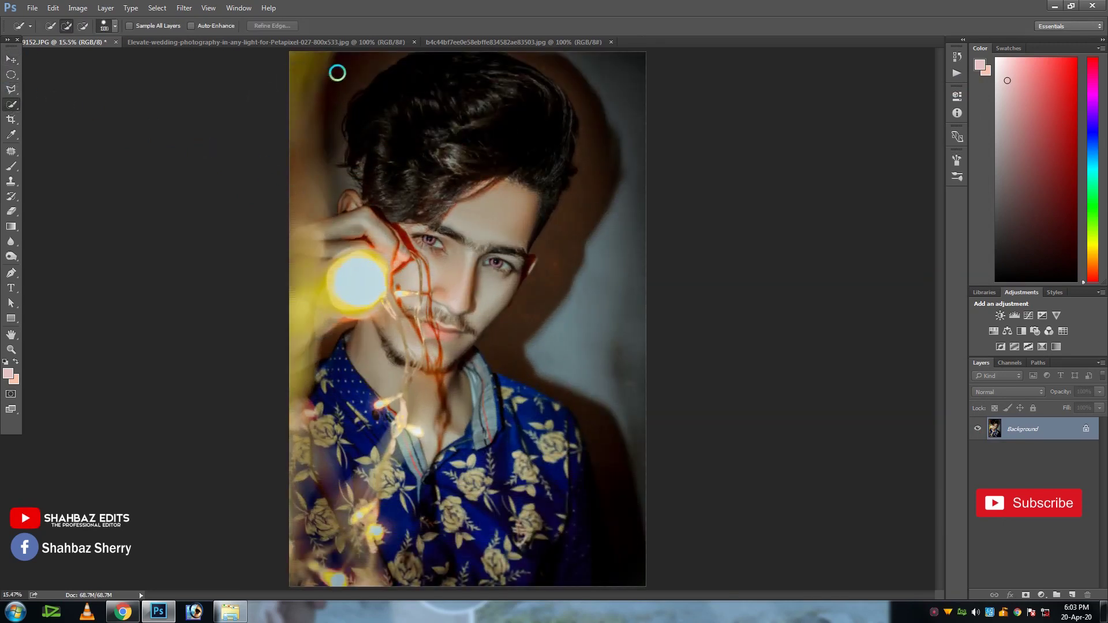
mouse_move(628, 215)
left_mouse_down()
mouse_move(591, 313)
mouse_move(549, 340)
mouse_move(616, 448)
mouse_move(625, 564)
left_mouse_up()
mouse_move(499, 437)
left_mouse_down("alt")
mouse_move(517, 408)
mouse_move(556, 468)
left_mouse_up("alt")
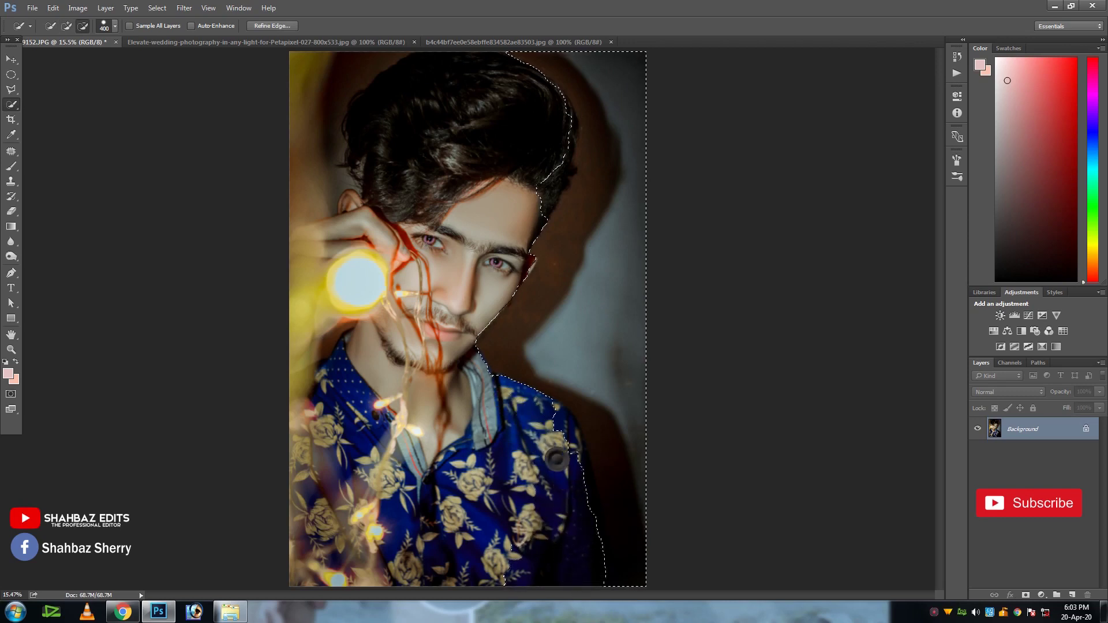
left_click_drag(546, 419, 561, 446, "alt")
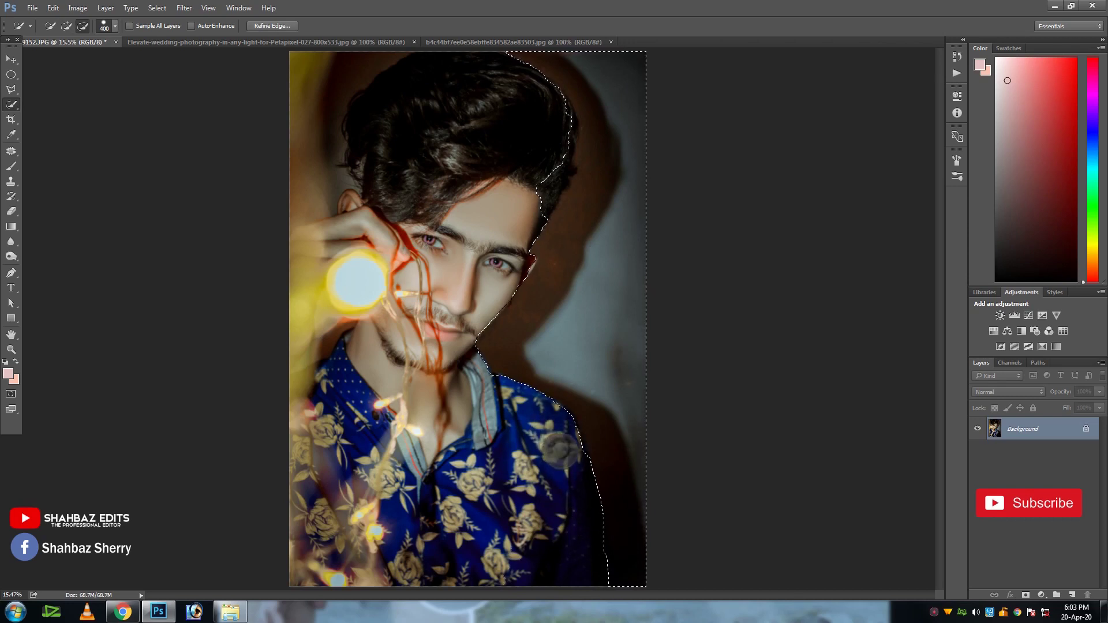
left_click_drag(542, 166, 542, 183, "alt")
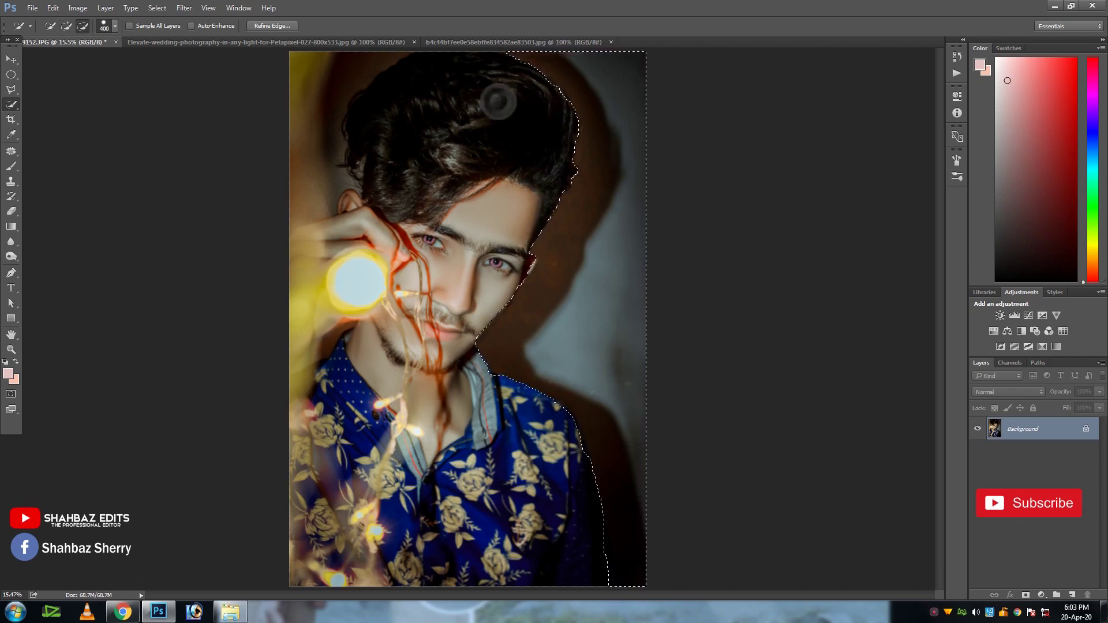
Refine the selection edge around the ear with a 250 px Quick Selection brush and copy the man onto a new layer
key("bracketleft")
key("bracketleft")
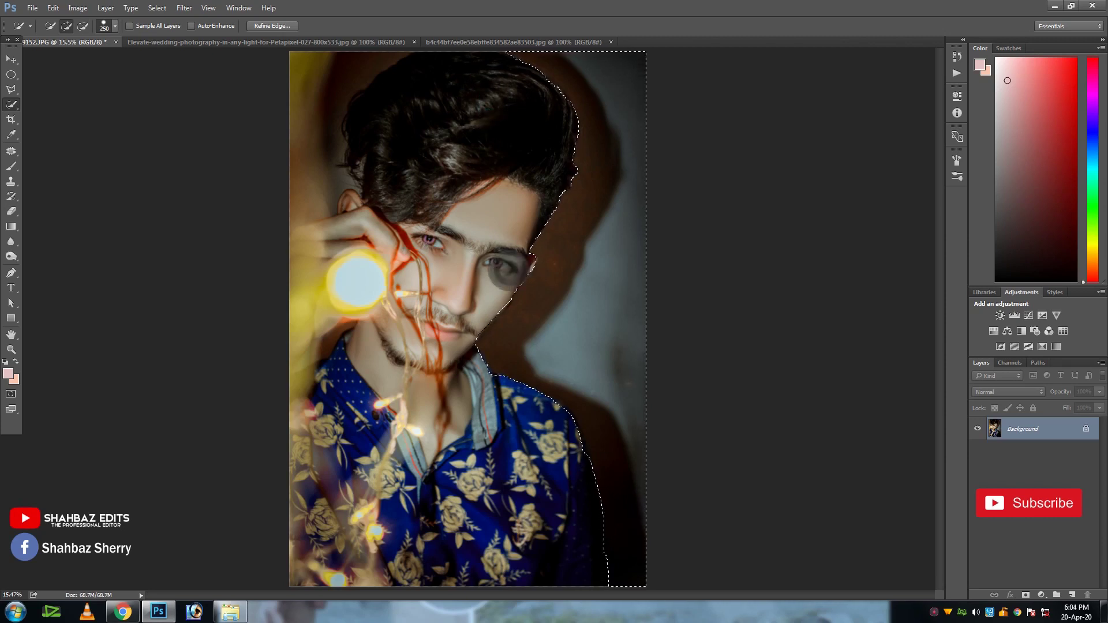
key("ctrl+j")
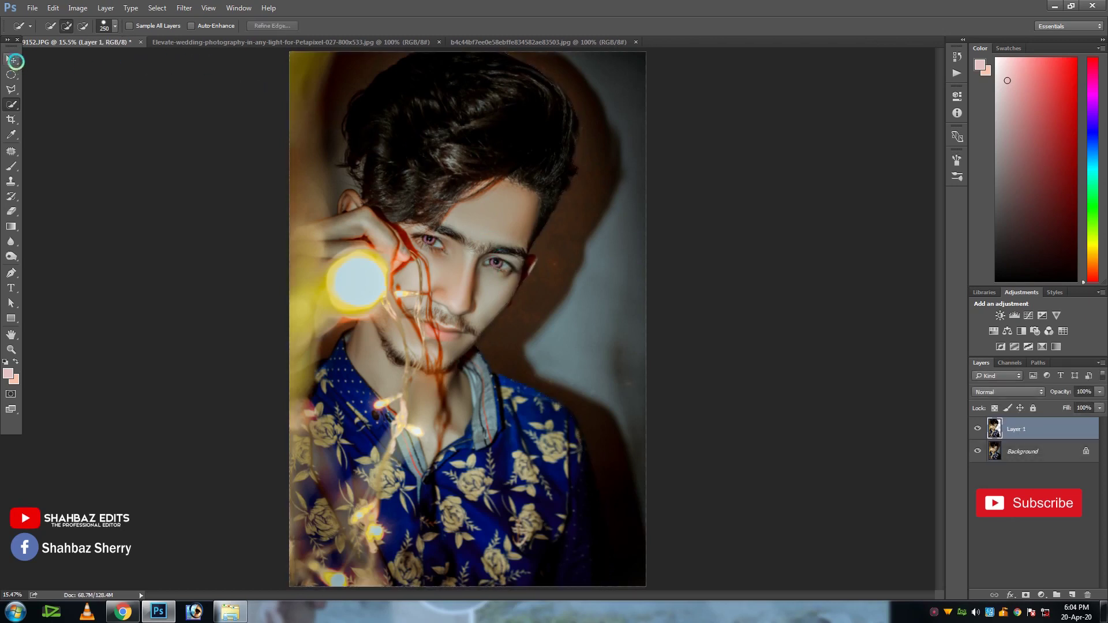
Bring the night city lights photo in beneath the cut-out man layer and enlarge it to fill the background behind him
left_click(11, 59)
left_click(237, 43)
left_click_drag(381, 257, 531, 269)
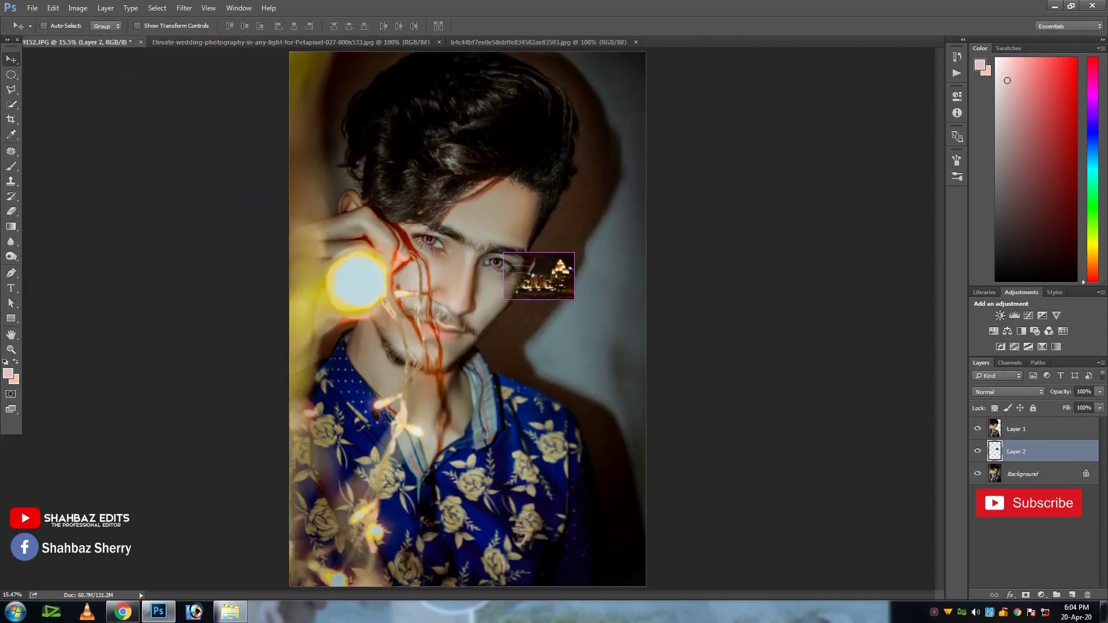
key("ctrl+t")
left_click_drag(575, 301, 925, 612)
key("Return")
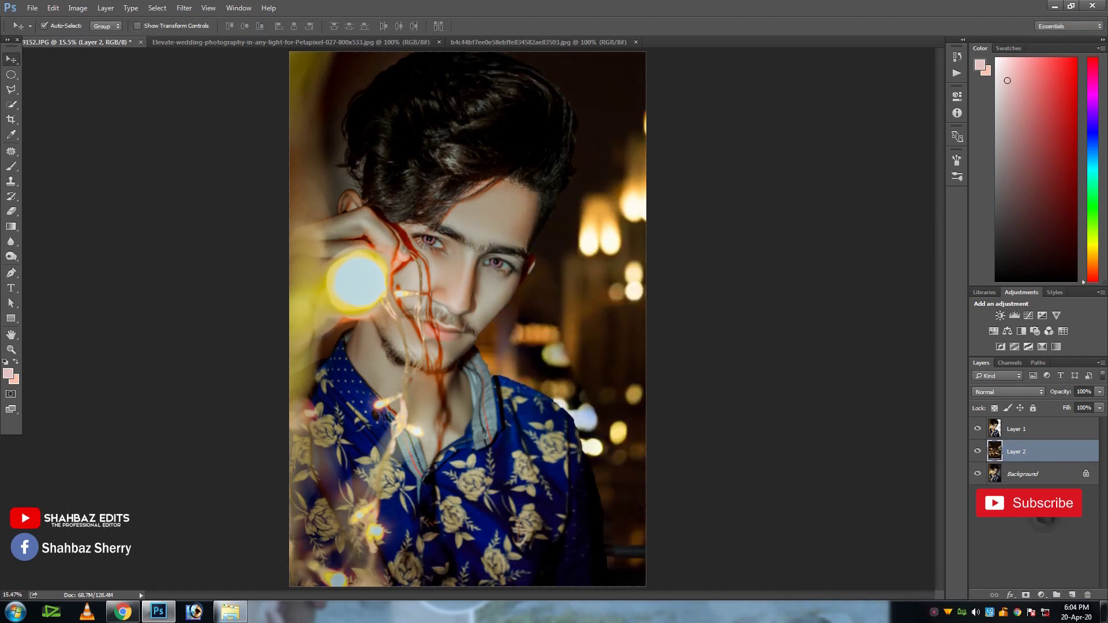
Lower the city lights layer's opacity to 64% and merge all layers into the Background
left_click_drag(1083, 403, 1076, 403)
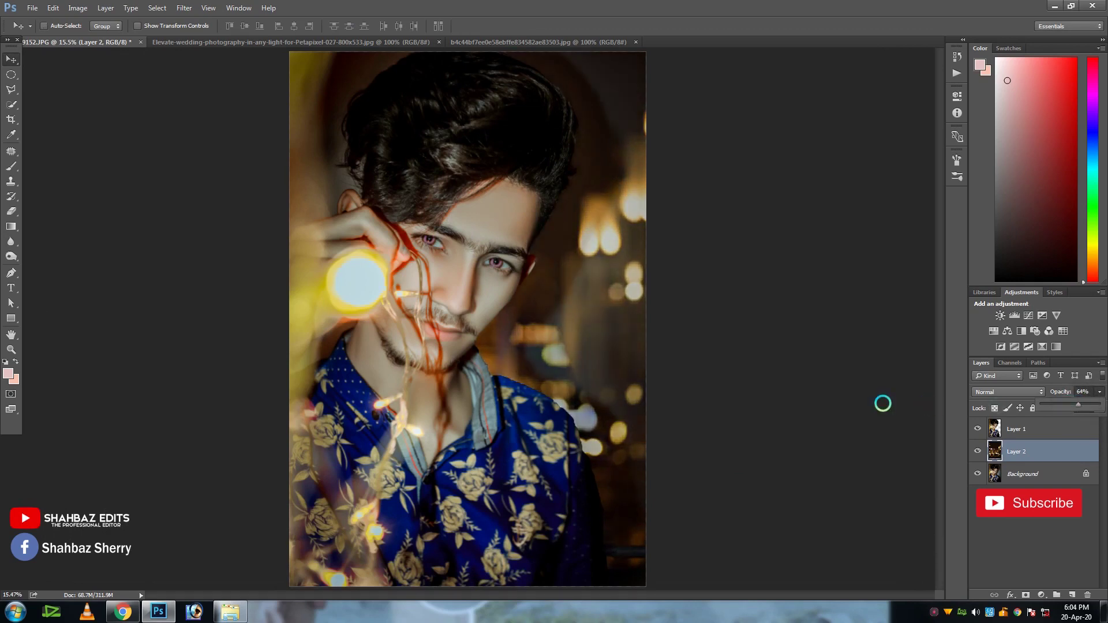
key("ctrl+minus")
key("ctrl+minus")
key("ctrl+shift+e")
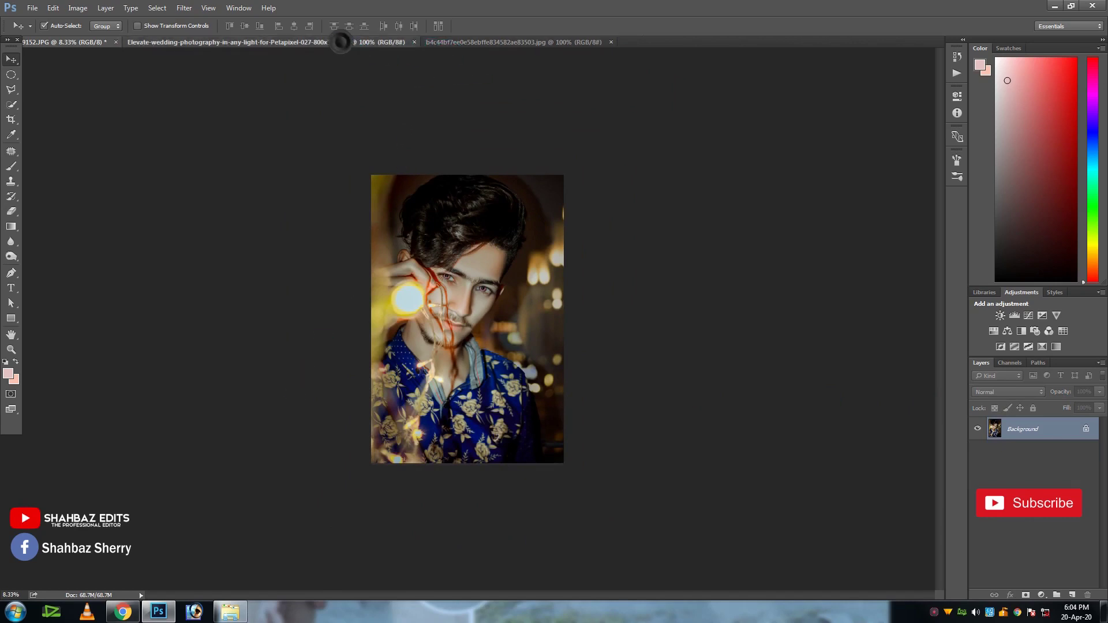
Bring the "Slow down" lettering image into the portrait as a new layer and set its blend mode to Screen
left_click(341, 42)
left_click(435, 41)
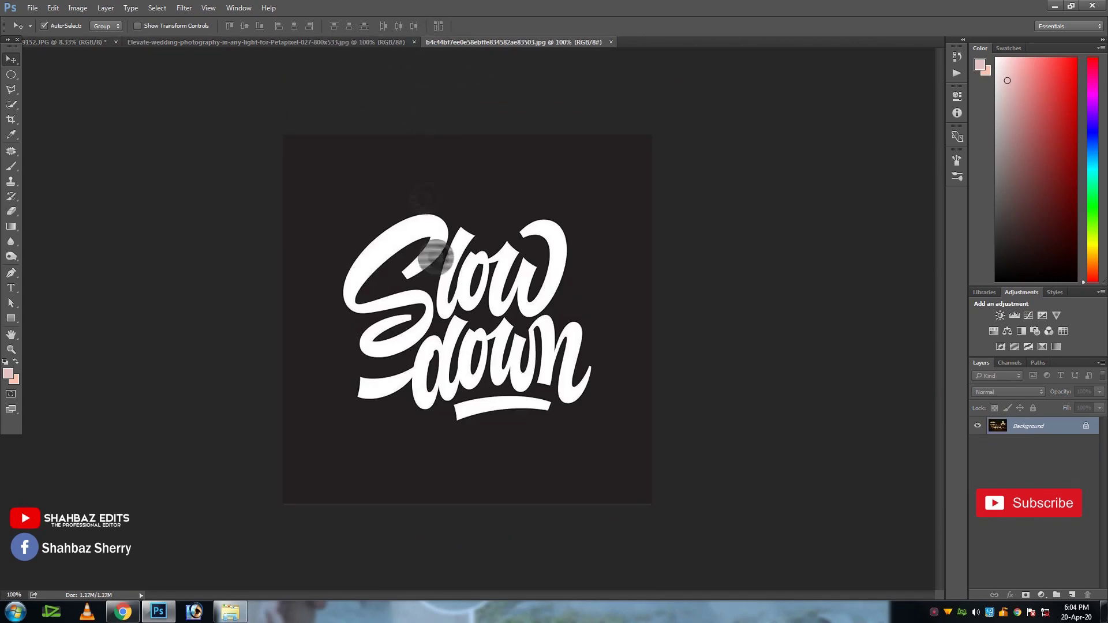
left_click(103, 43)
left_click_drag(103, 47, 532, 346)
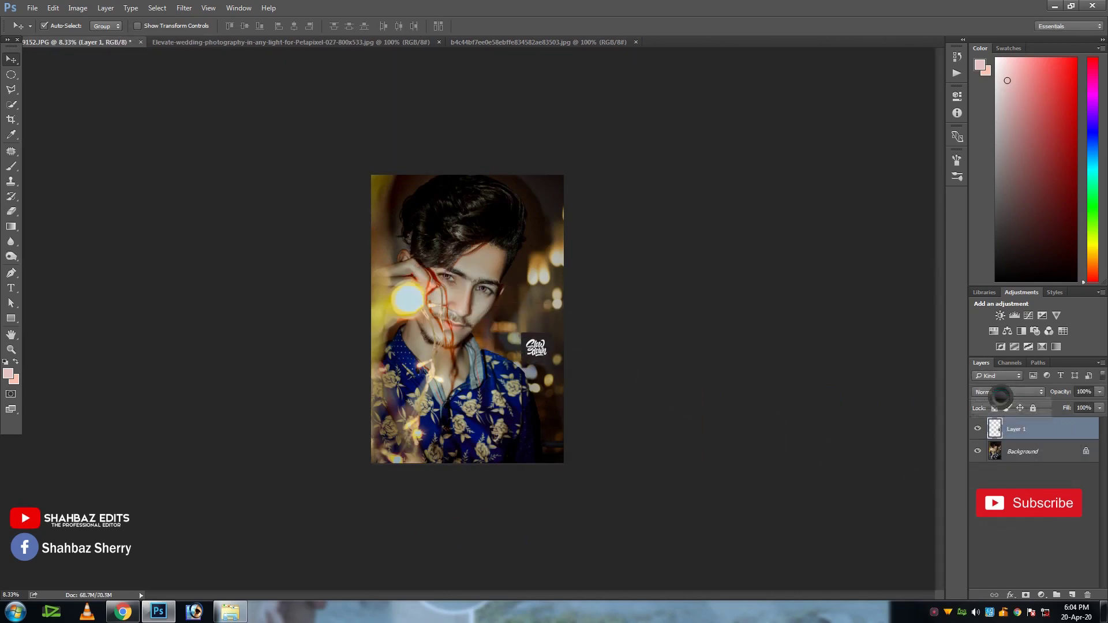
left_click(1008, 392)
left_click(981, 471)
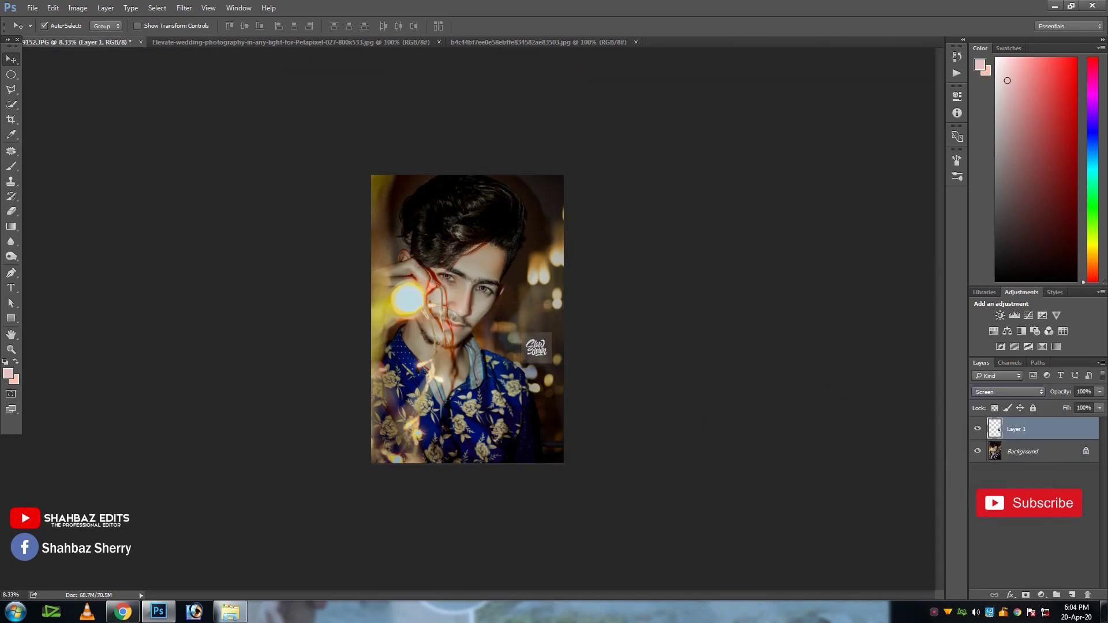
Raise the black point and lower the white point of the lettering layer with Levels to hide its dark backdrop
key("ctrl+l")
left_click_drag(753, 226, 774, 227)
left_click_drag(900, 227, 882, 228)
key("Return")
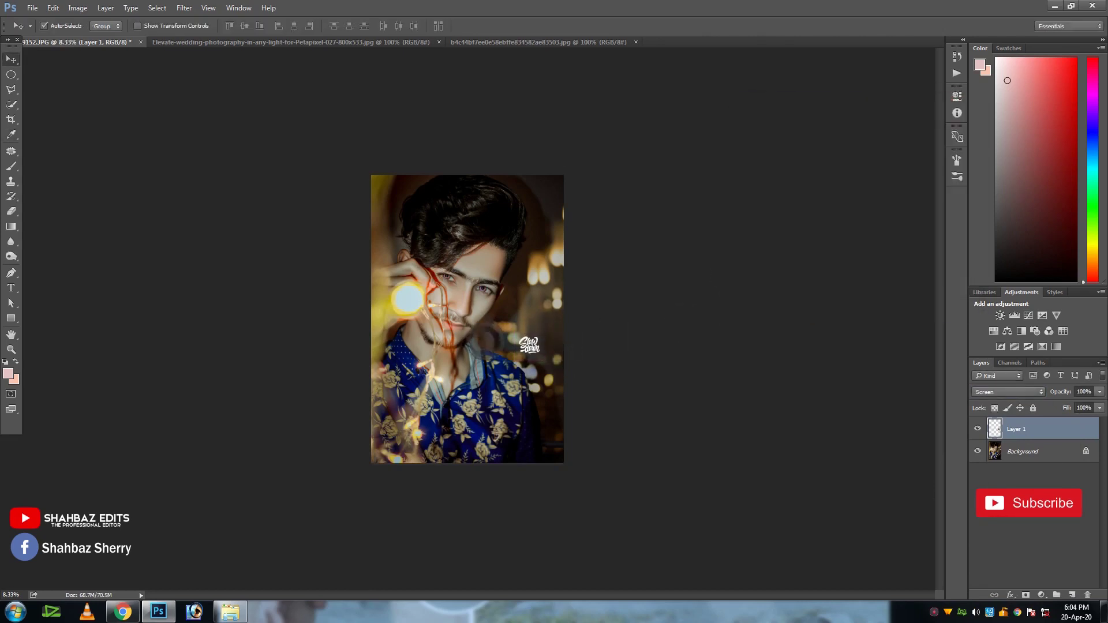
Enlarge the "Slow down" lettering and position it over the lower part of the shirt on the city lights side
key("ctrl+t")
left_click_drag(513, 330, 493, 310)
left_click_drag(495, 381, 477, 405)
left_click_drag(533, 323, 517, 394)
key("Return")
key("ctrl+0")
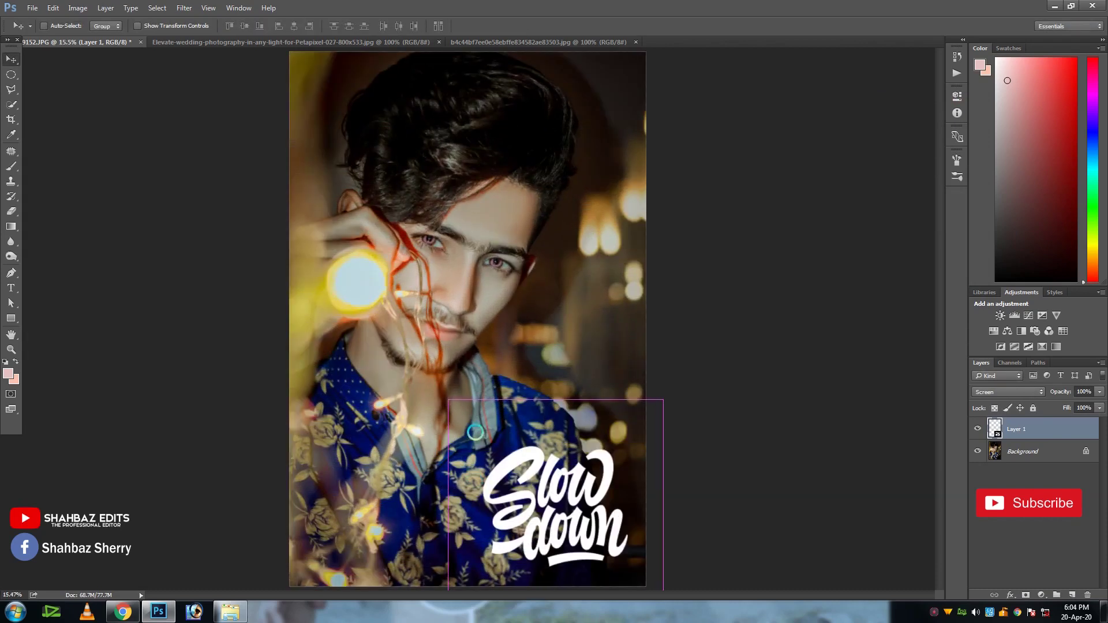
Merge the "Slow down" lettering layer into the Background
key("ctrl+minus")
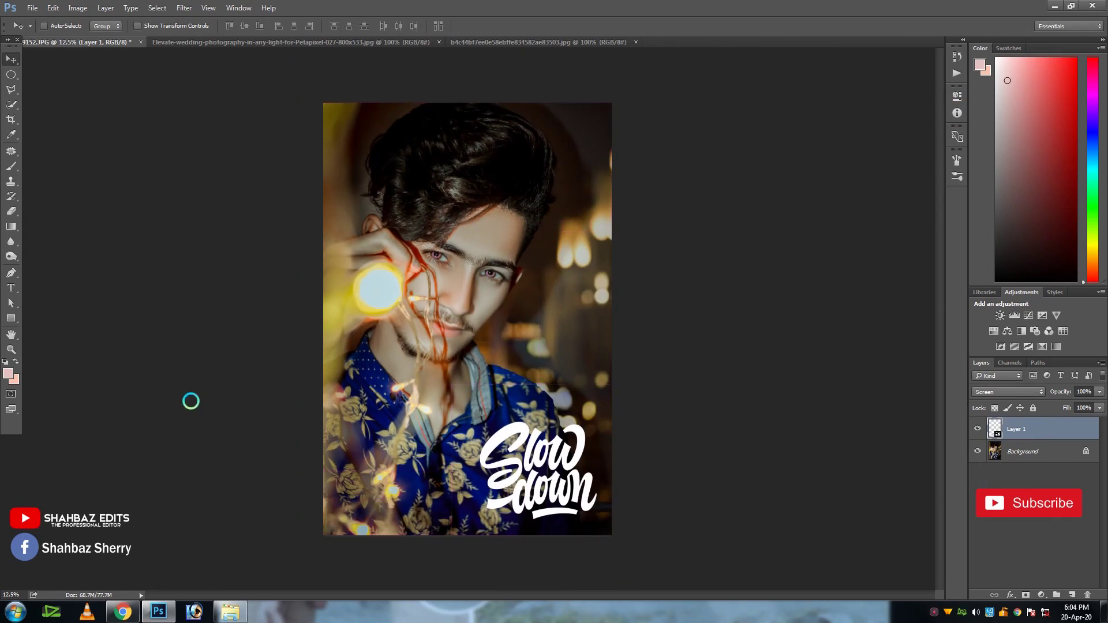
key("ctrl+e")
key("ctrl+minus")
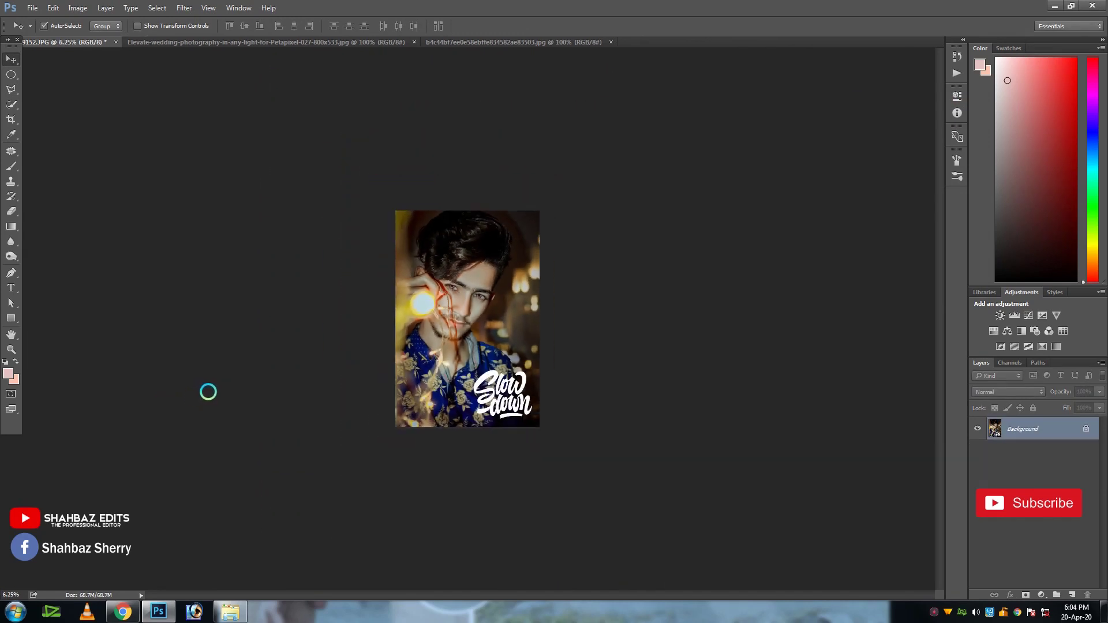
key("ctrl+0")
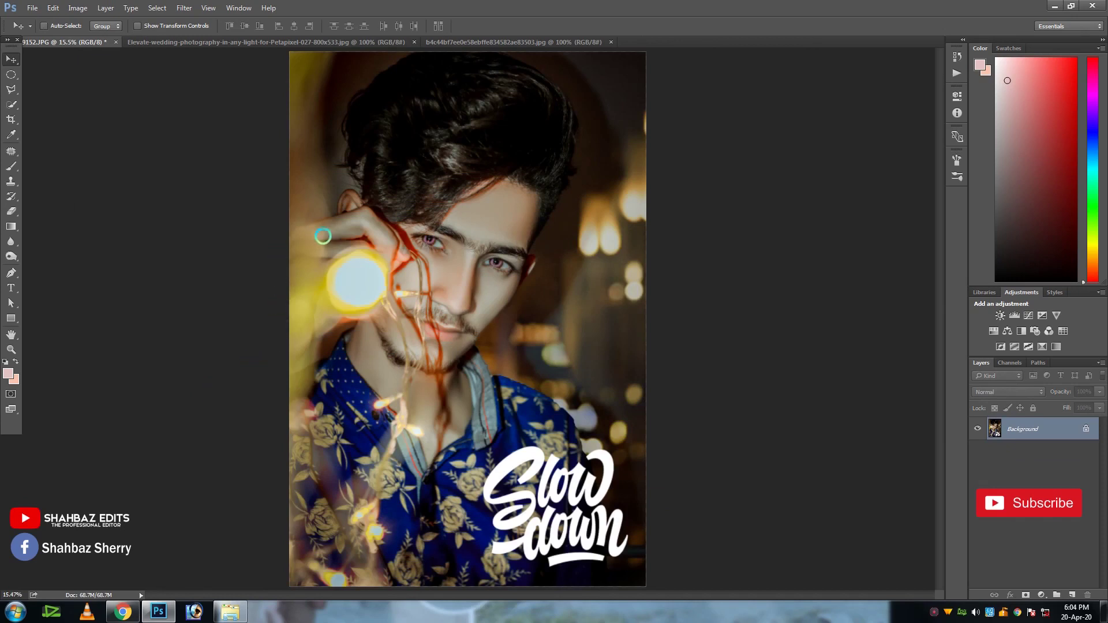
Save the finished portrait as a separate JPEG named IMG_9152c in the 100CANON folder
key("ctrl+shift+s")
left_click_drag(309, 422, 313, 422)
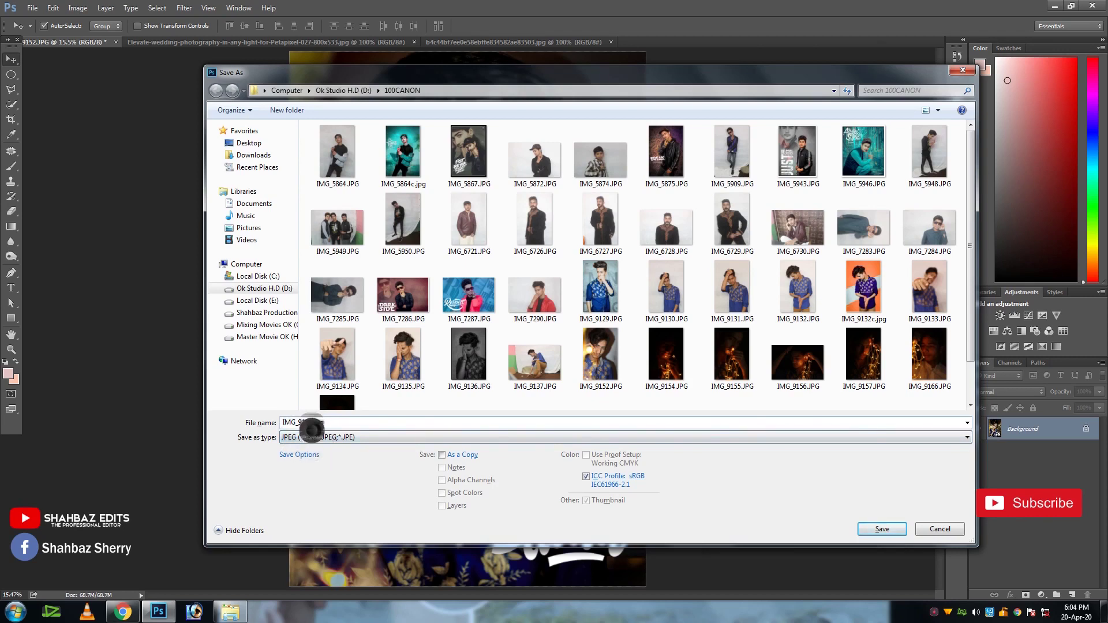
key("Return")
key("Return")
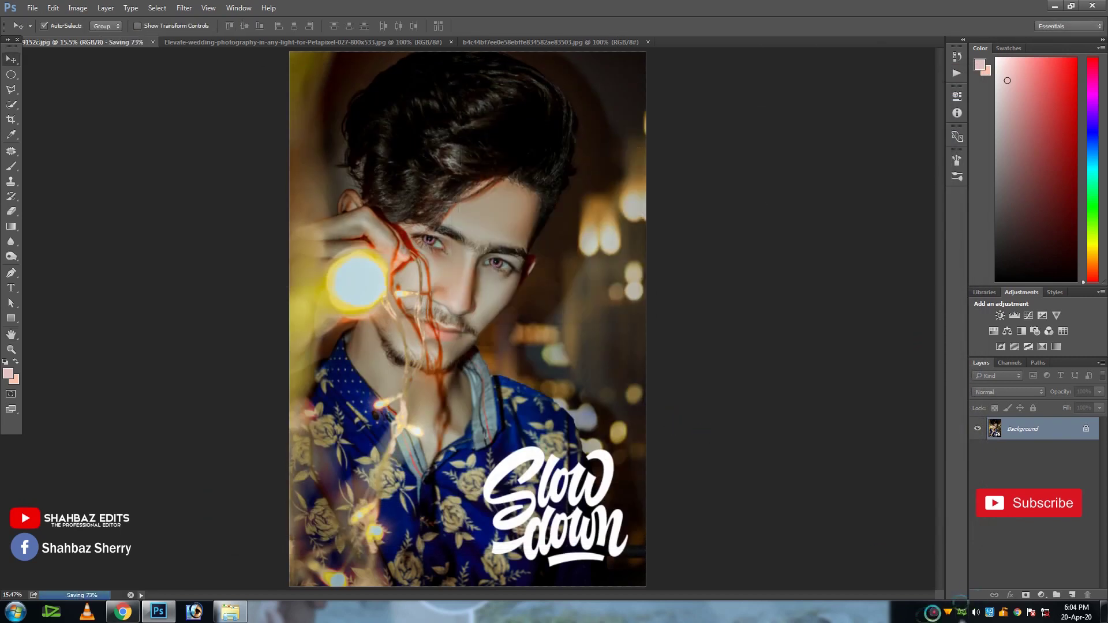